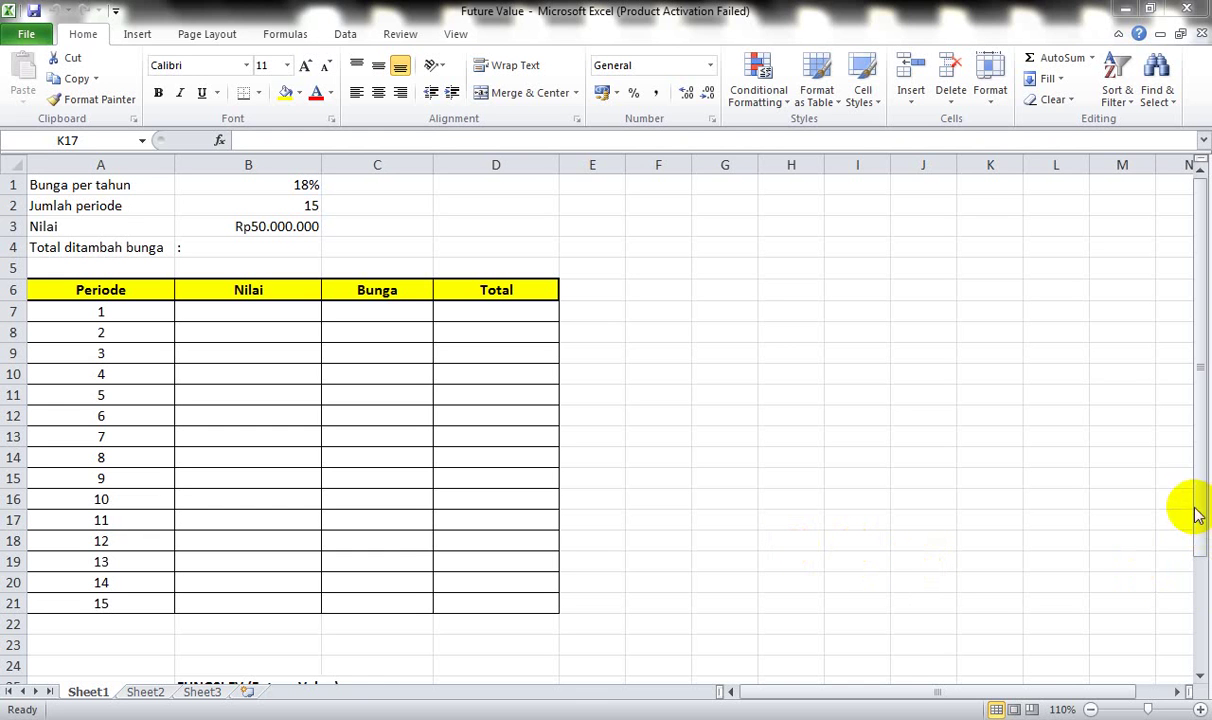
# Examine the FV function syntax and the descriptions of rate, nper, pmt, pv and type below the table
pyautogui.moveTo(1198, 504); pyautogui.dragTo(1203, 617)
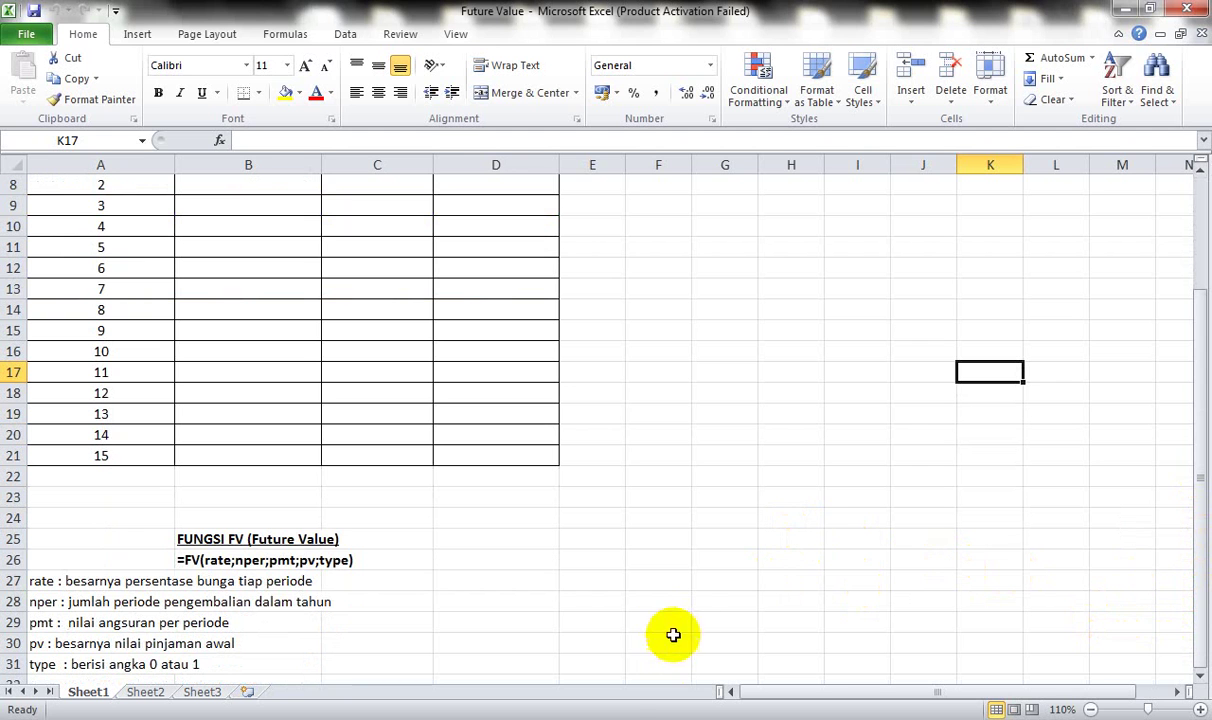
pyautogui.click(186, 559)
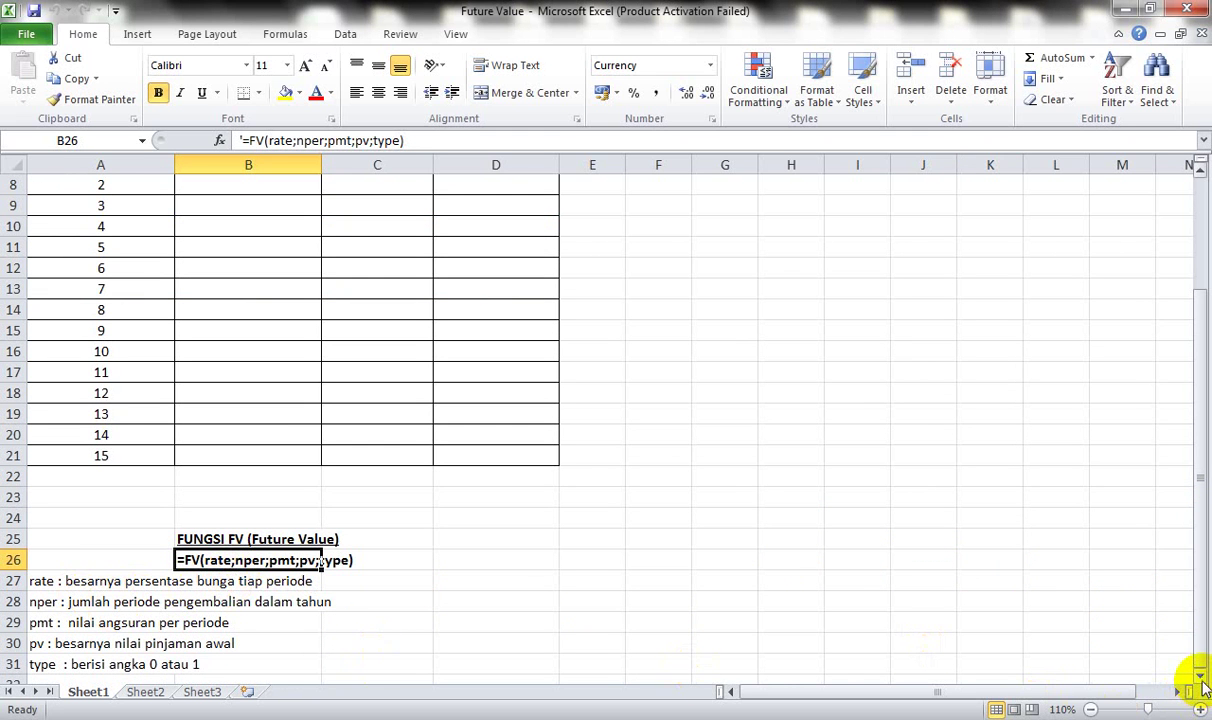
pyautogui.scroll(-2, 1200, 678)
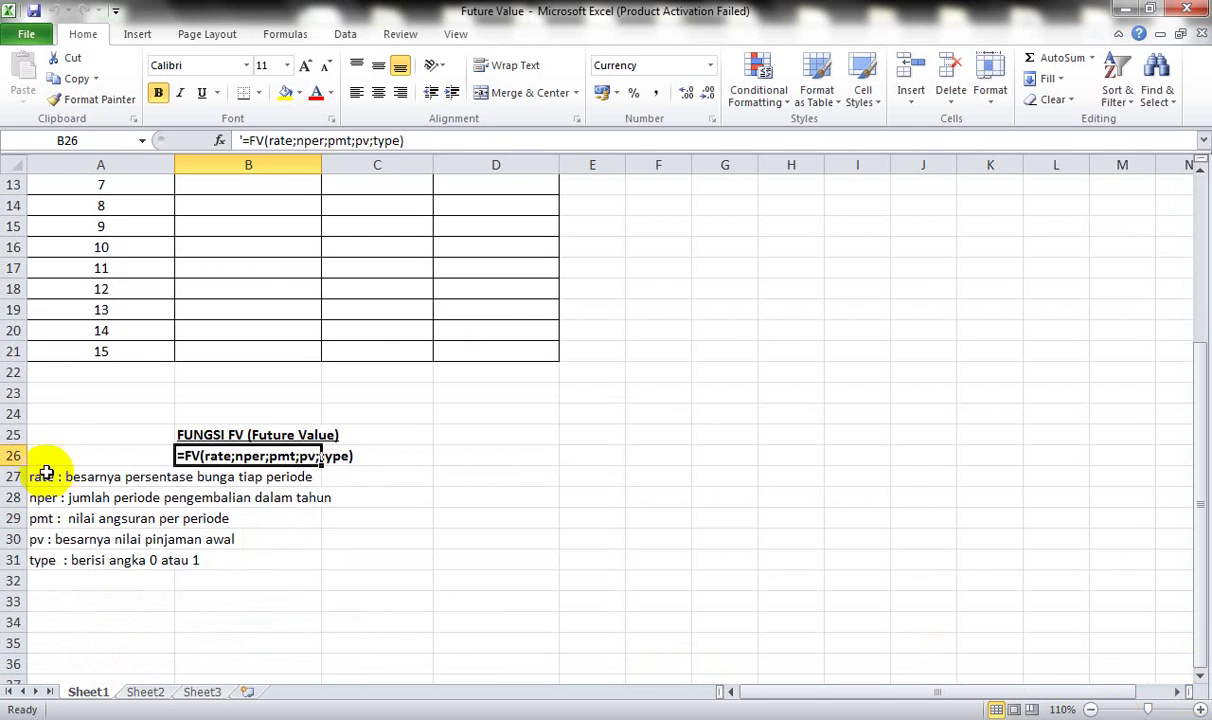
pyautogui.click(45, 476)
pyautogui.click(284, 553)
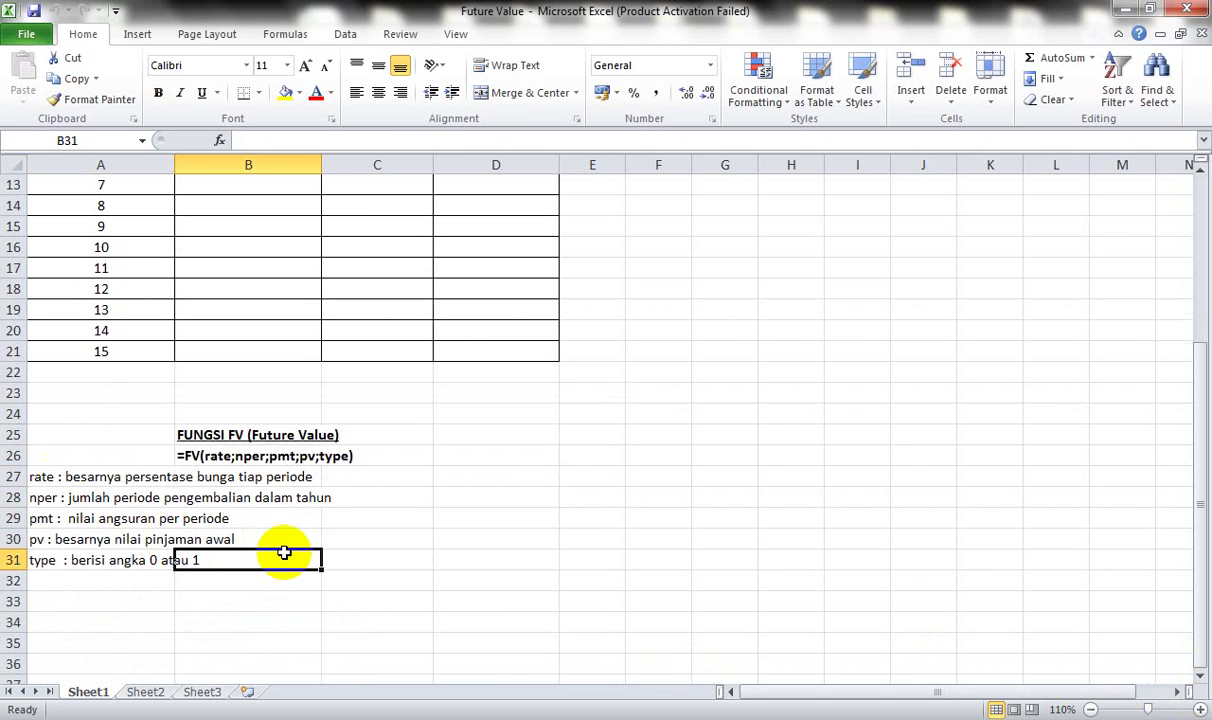
pyautogui.click(72, 477)
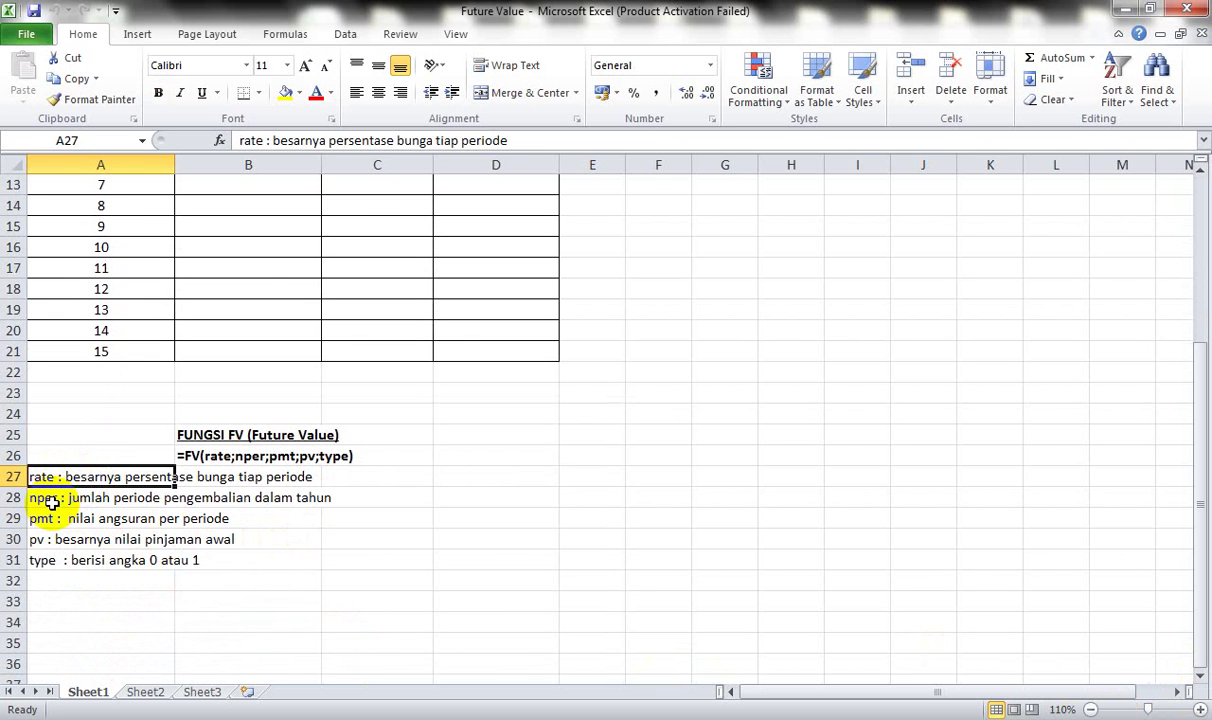
pyautogui.click(50, 497)
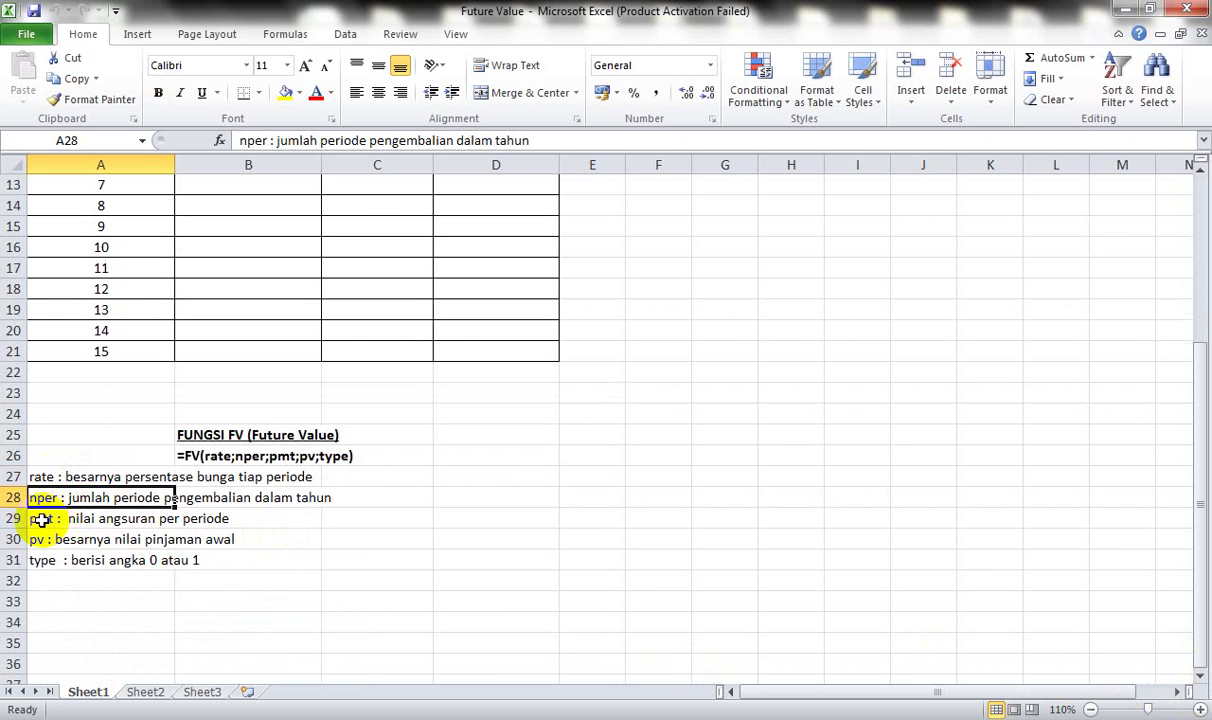
pyautogui.click(40, 518)
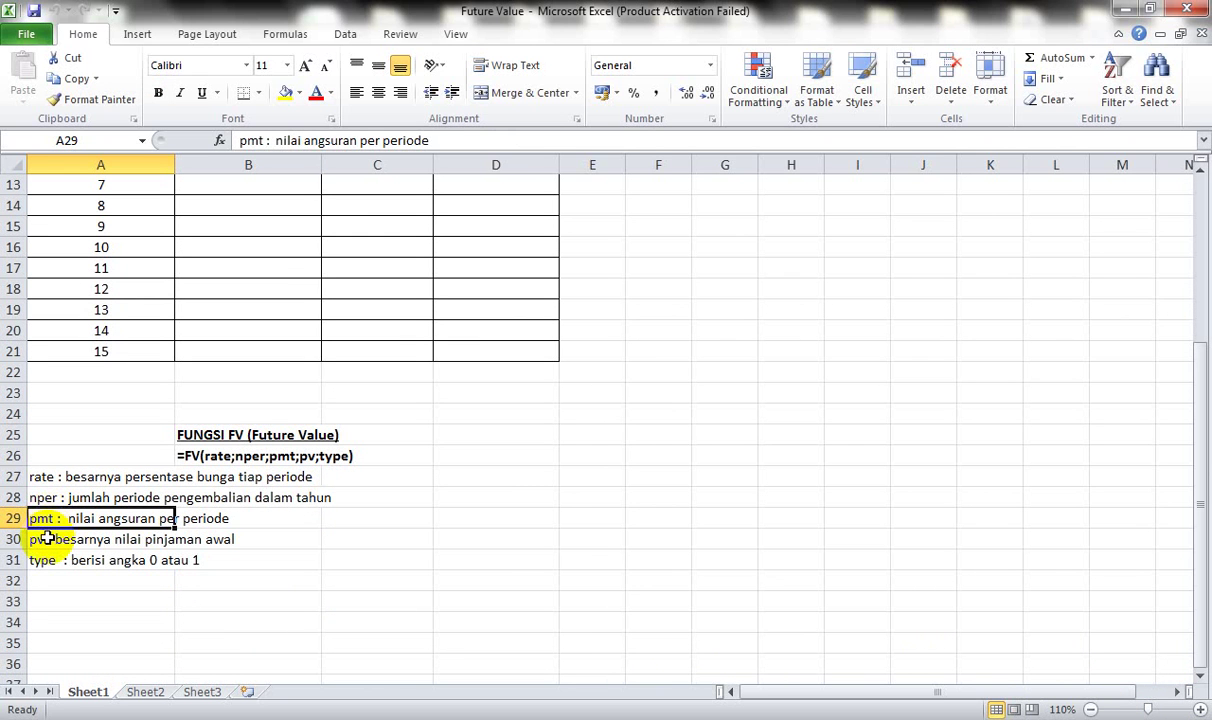
pyautogui.click(47, 538)
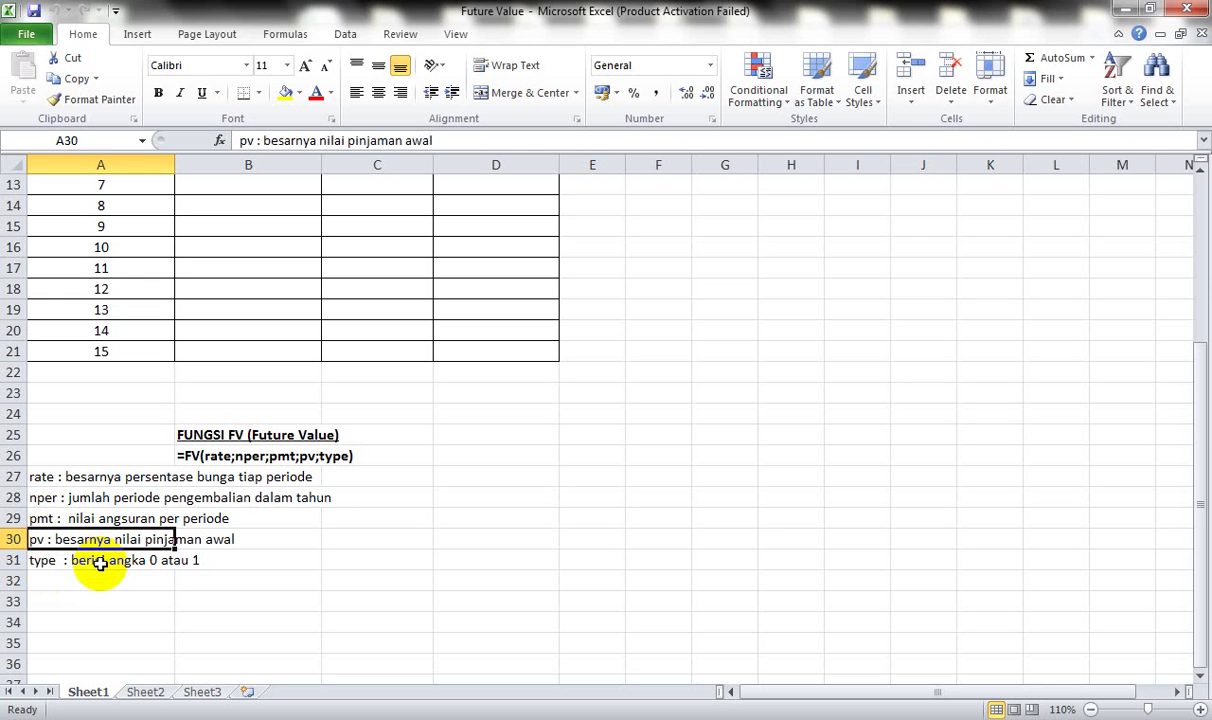
pyautogui.click(48, 562)
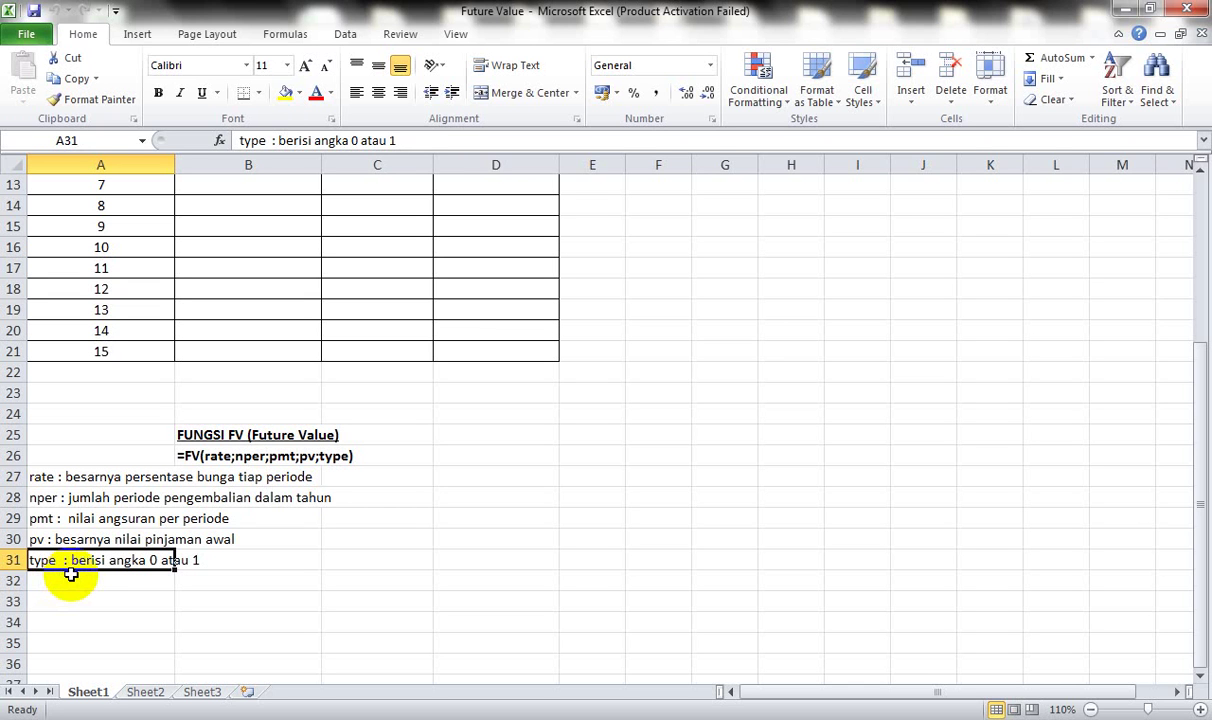
# Change the Windows color scheme to Windows 7 Basic and return to the Future Value workbook in Excel
pyautogui.scroll(4, 330, 530)
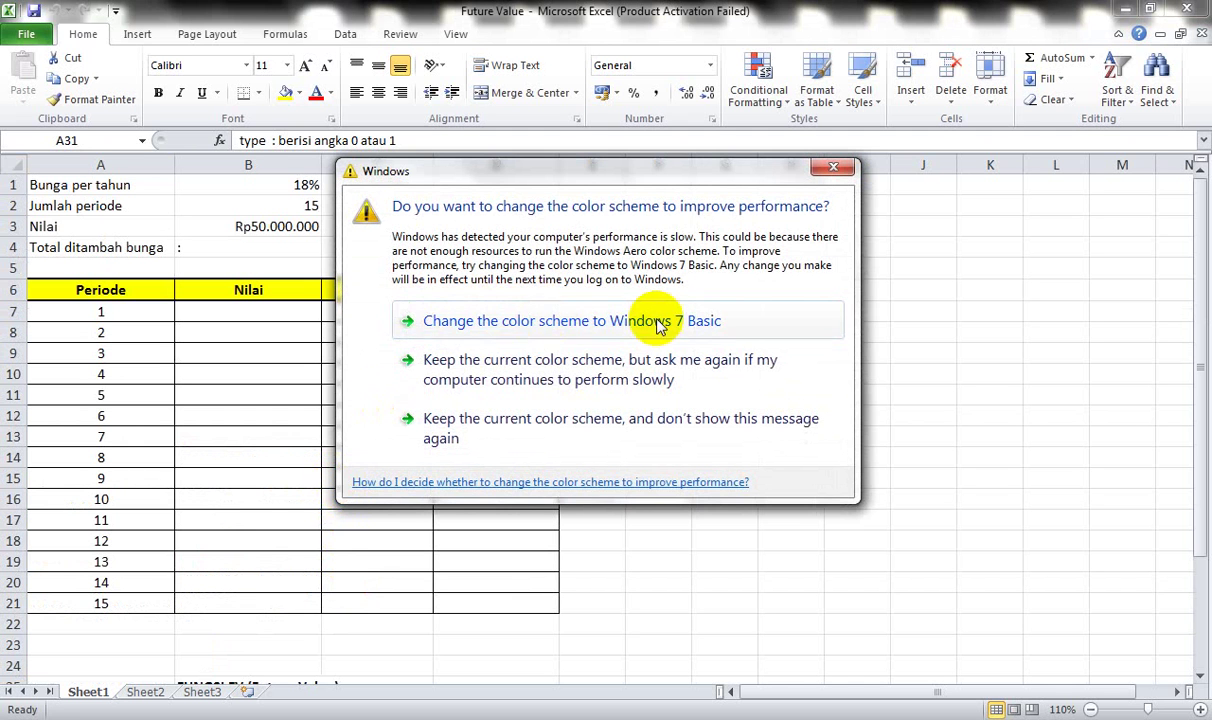
pyautogui.click(609, 320)
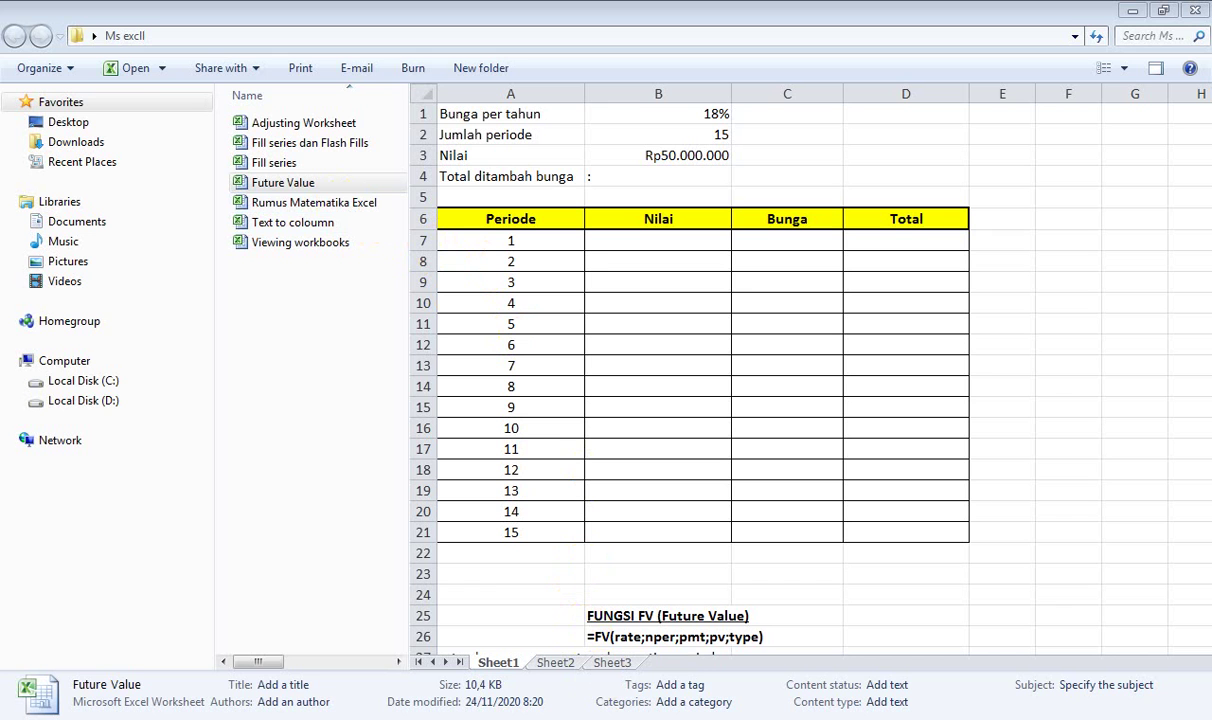
pyautogui.hotkey('alt', 'Tab')
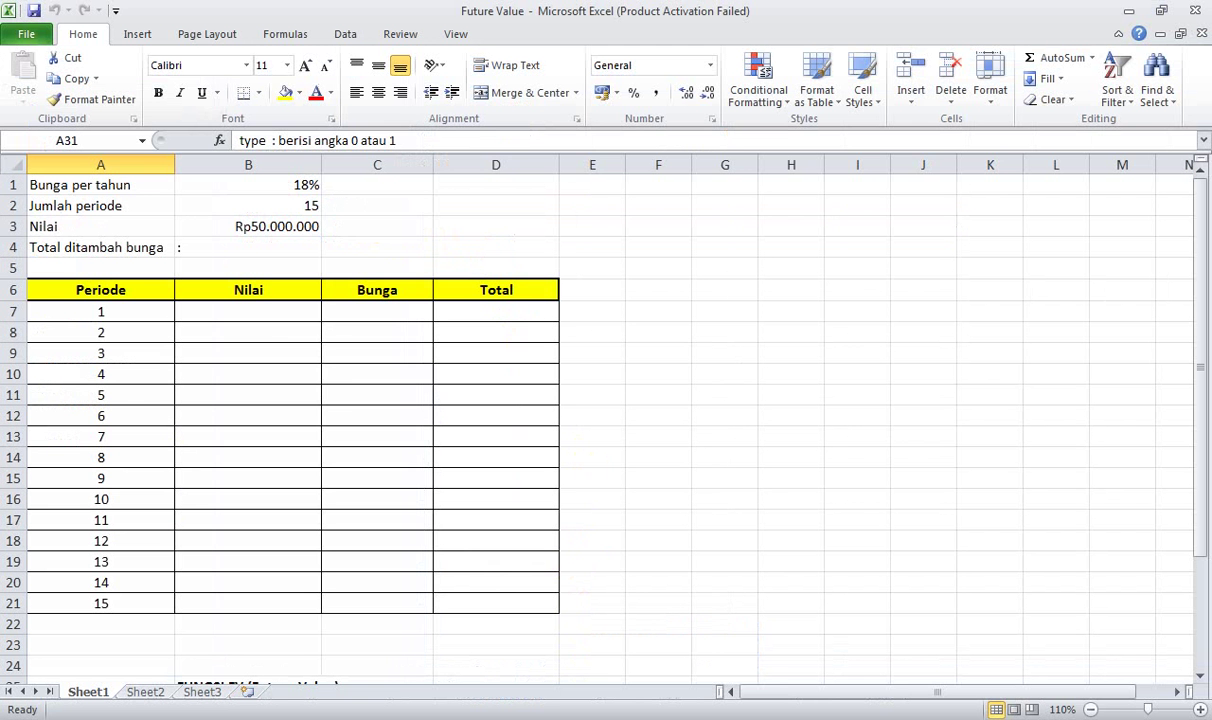
pyautogui.click(268, 249)
pyautogui.click(272, 228)
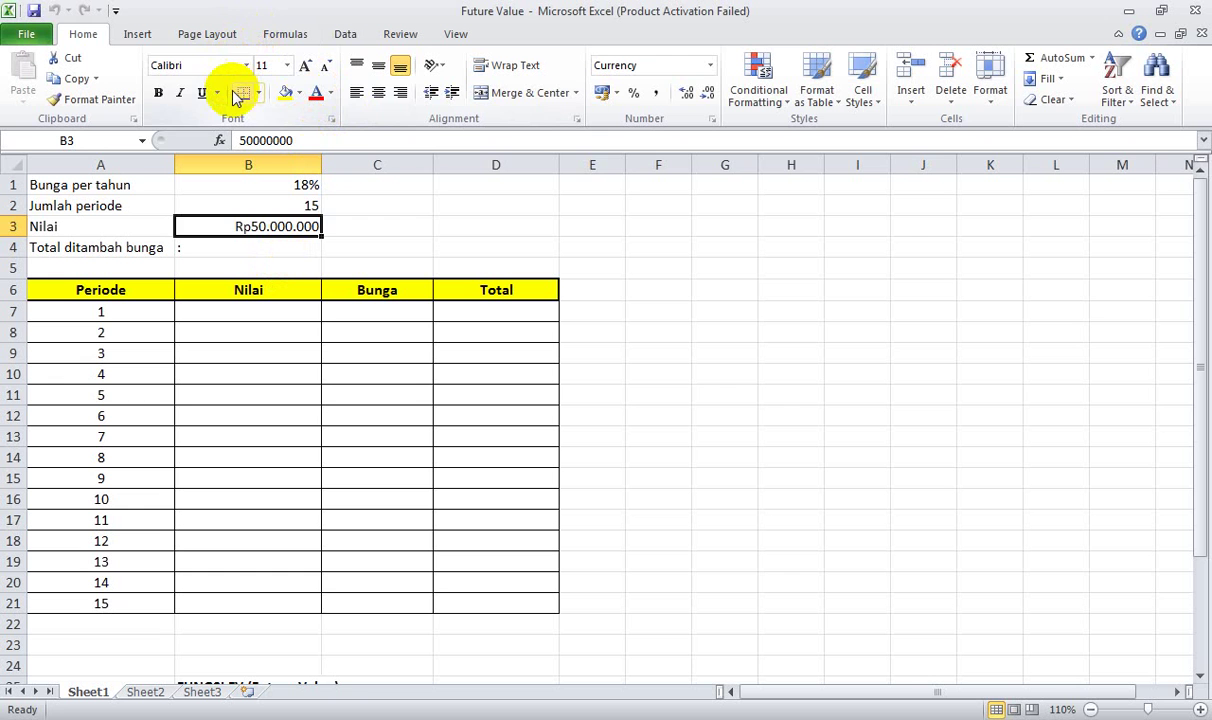
pyautogui.moveTo(240, 479); pyautogui.dragTo(222, 396)
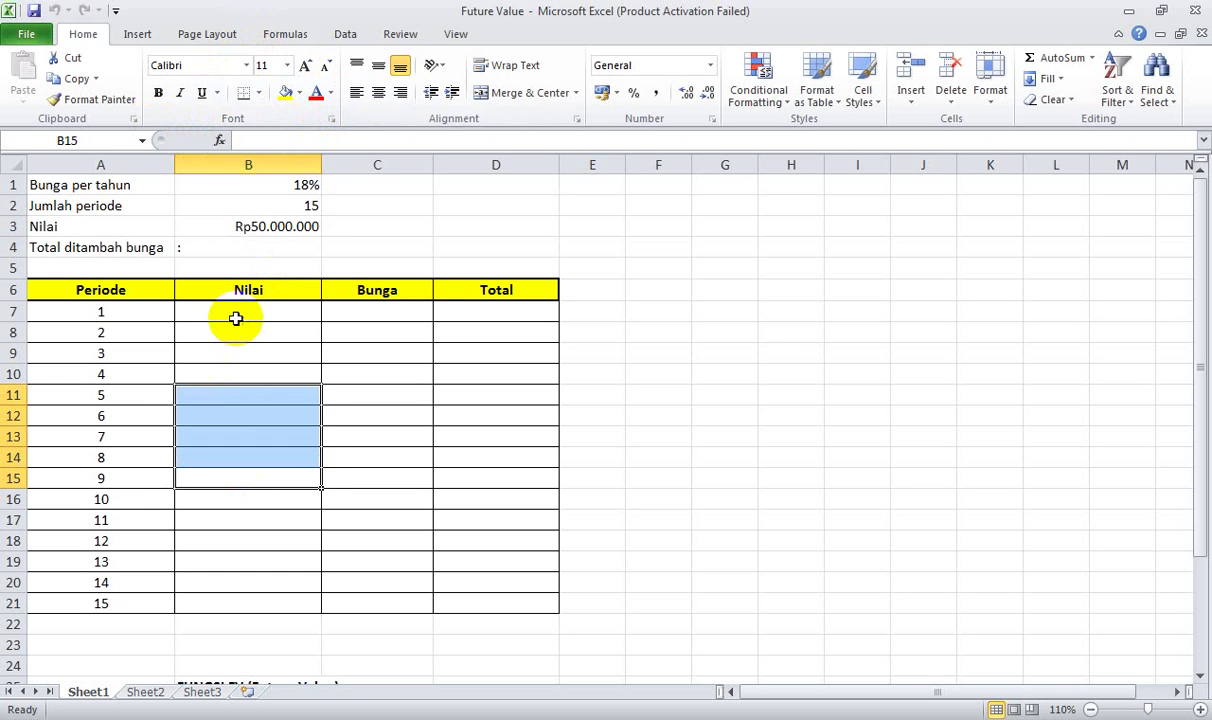
pyautogui.click(236, 316)
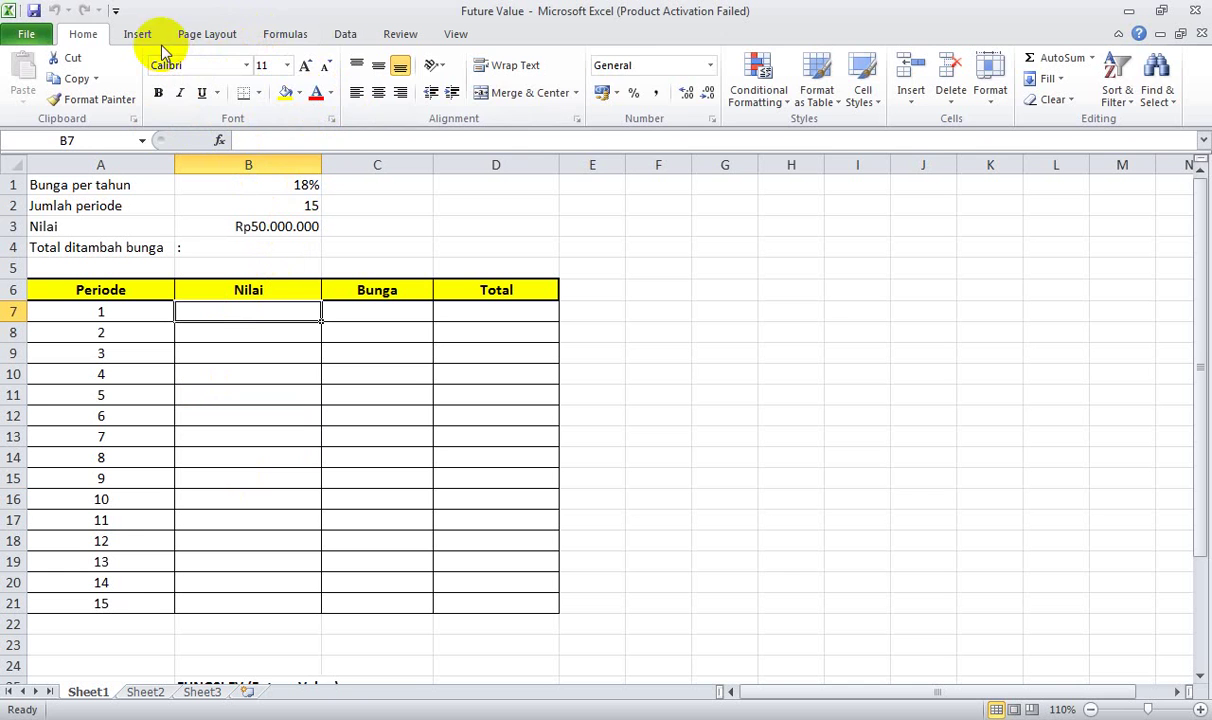
# Insert the financial function FV in cell B4, beside Total ditambah bunga
pyautogui.click(276, 33)
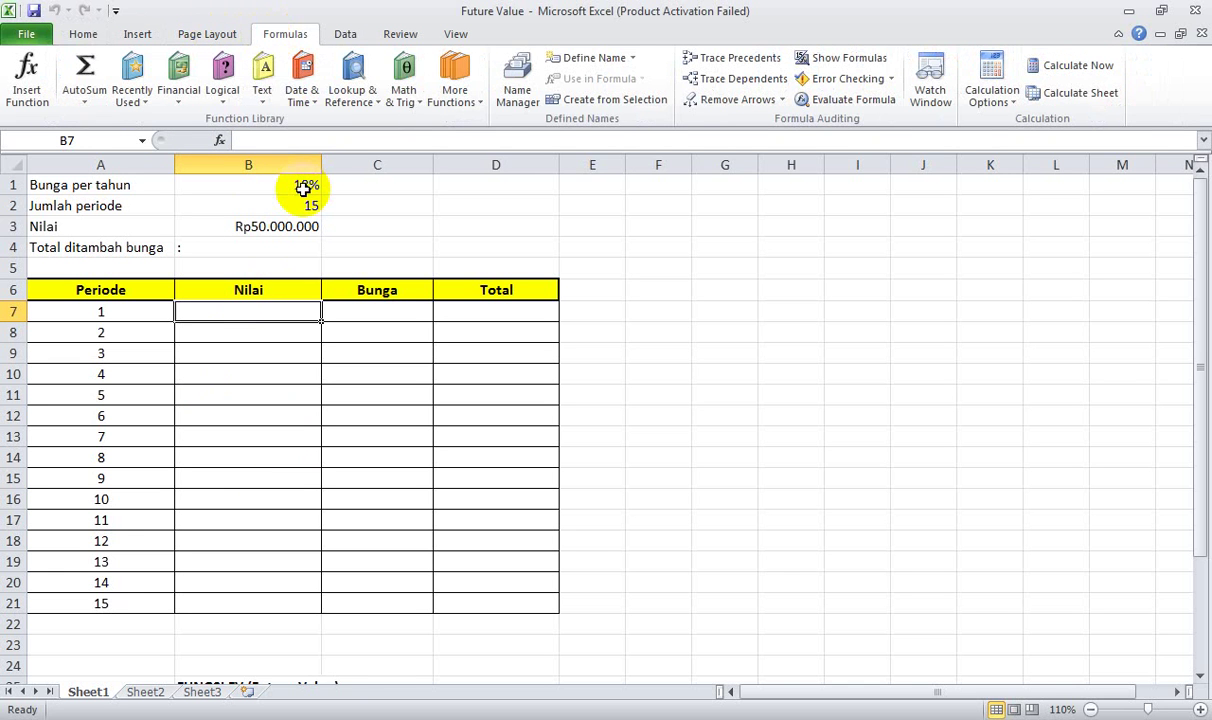
pyautogui.click(284, 246)
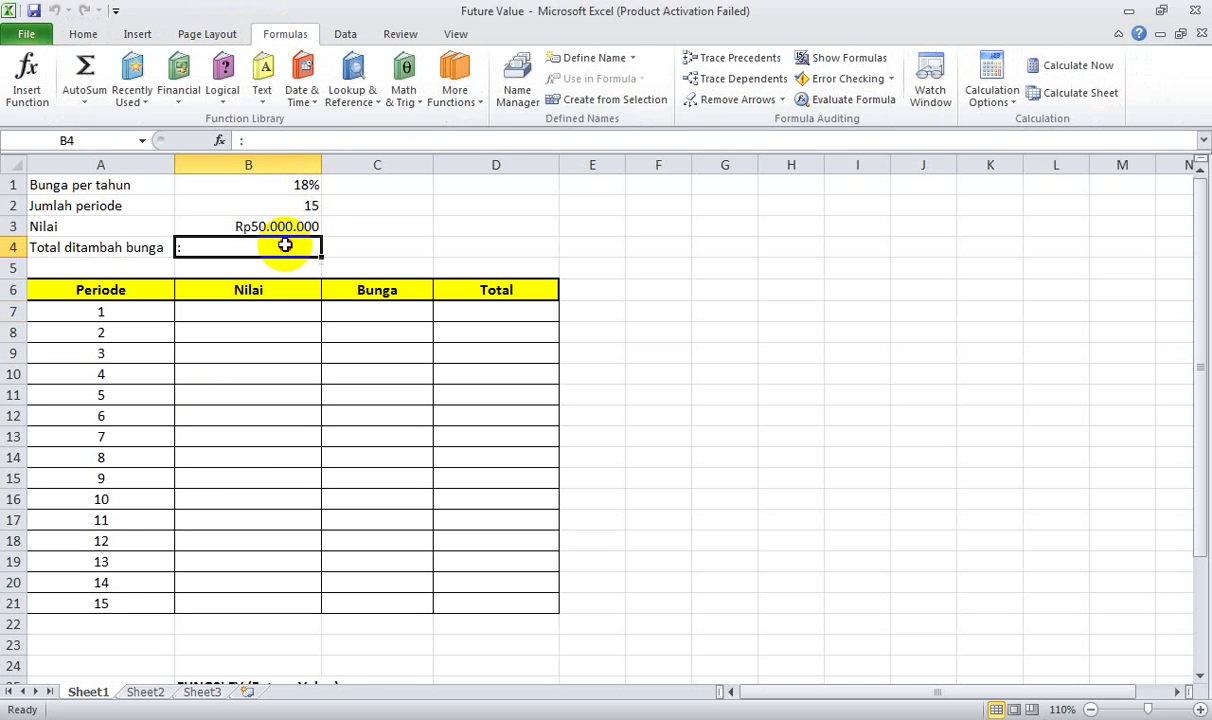
pyautogui.click(172, 110)
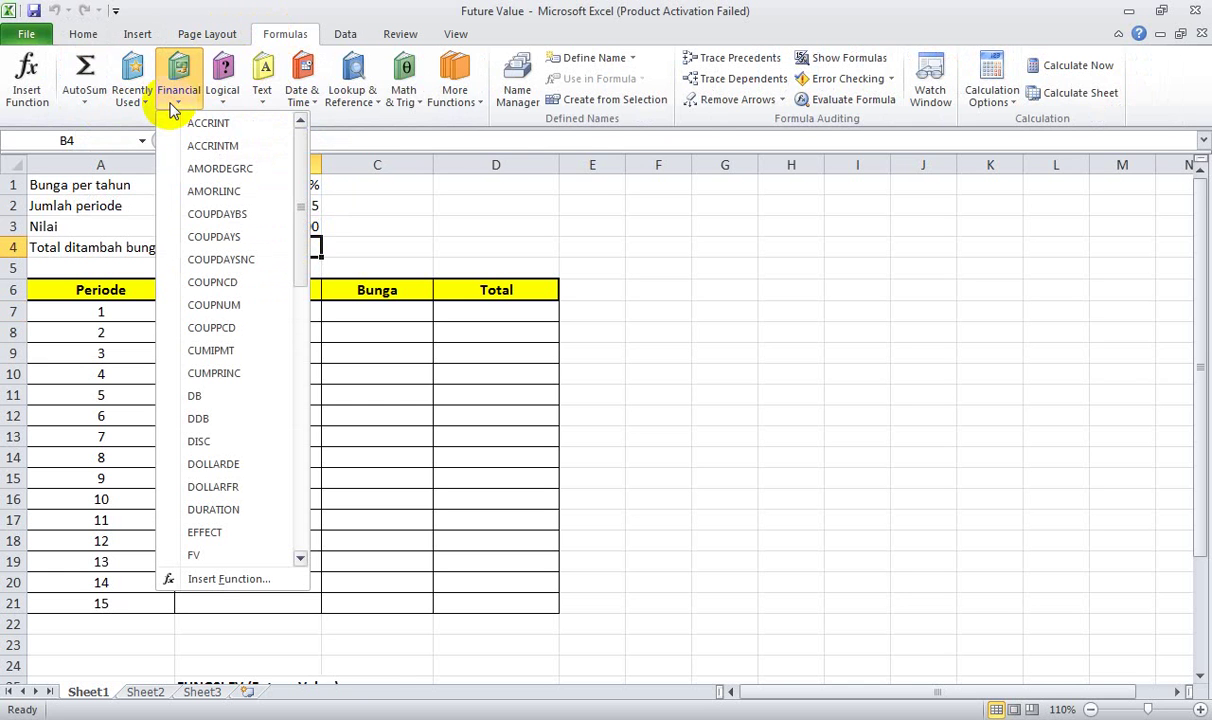
pyautogui.moveTo(305, 153); pyautogui.dragTo(281, 271)
pyautogui.click(260, 164)
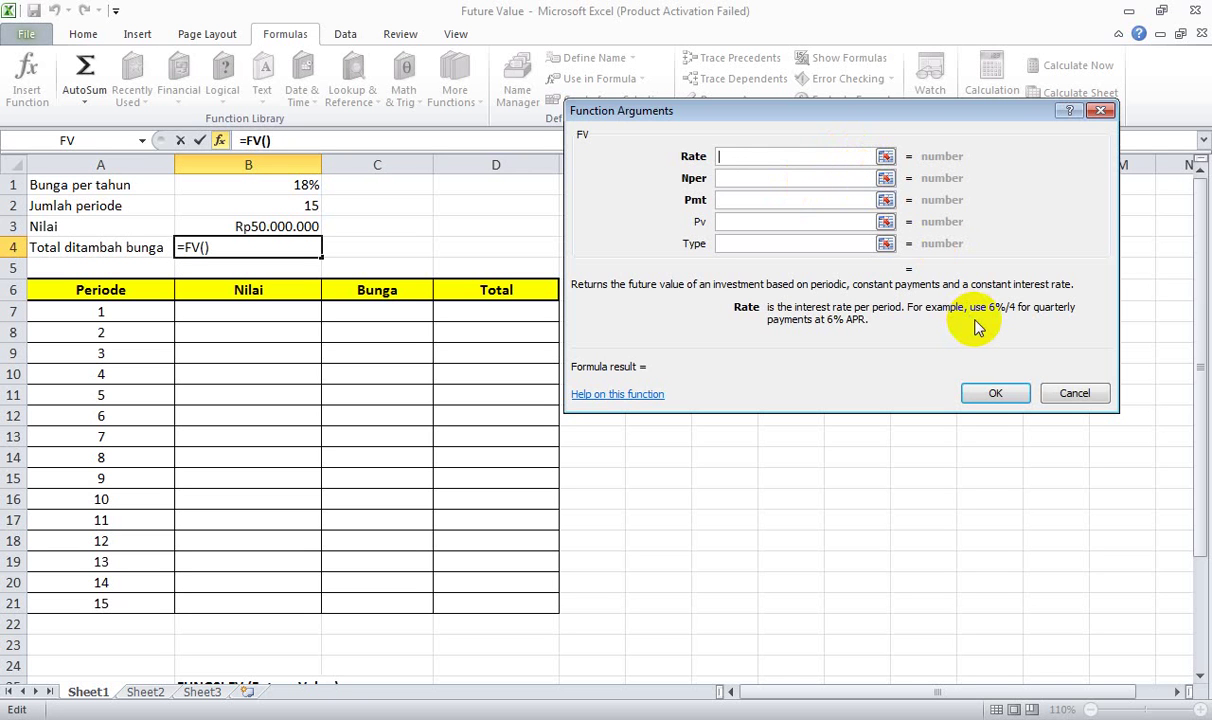
# Set the FV arguments to Rate B1, Nper B2 and Pmt B3, and confirm the formula
pyautogui.click(309, 184)
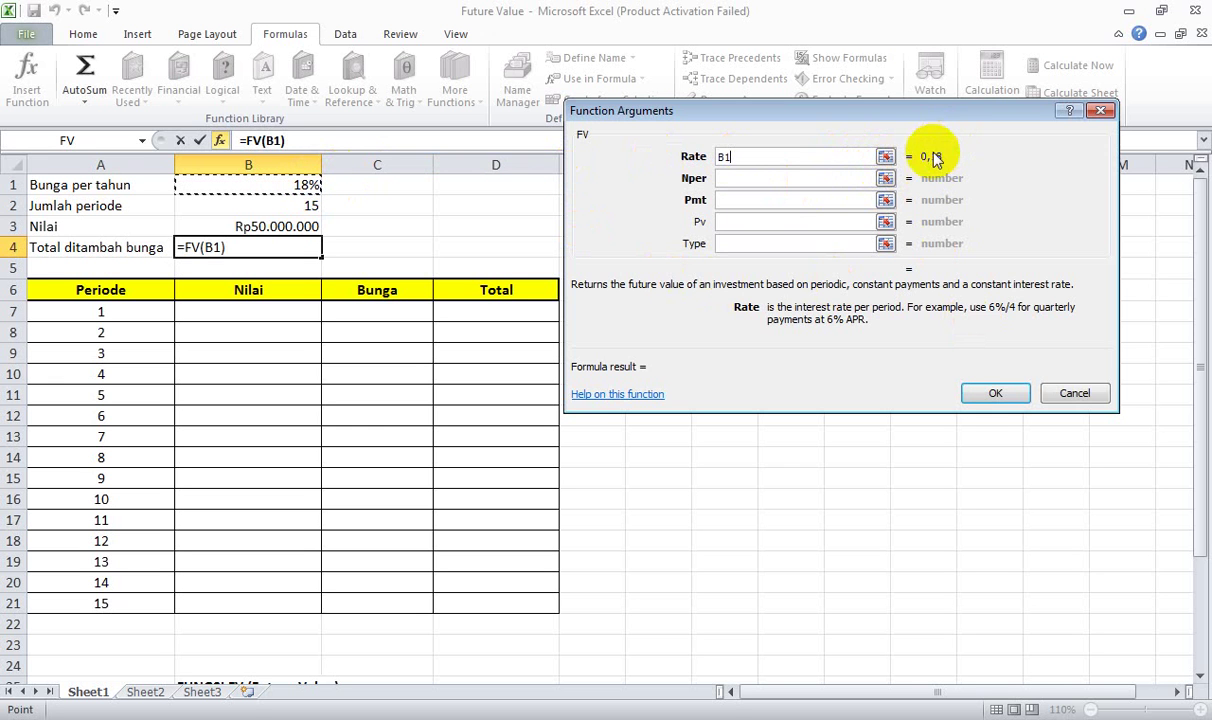
pyautogui.click(826, 178)
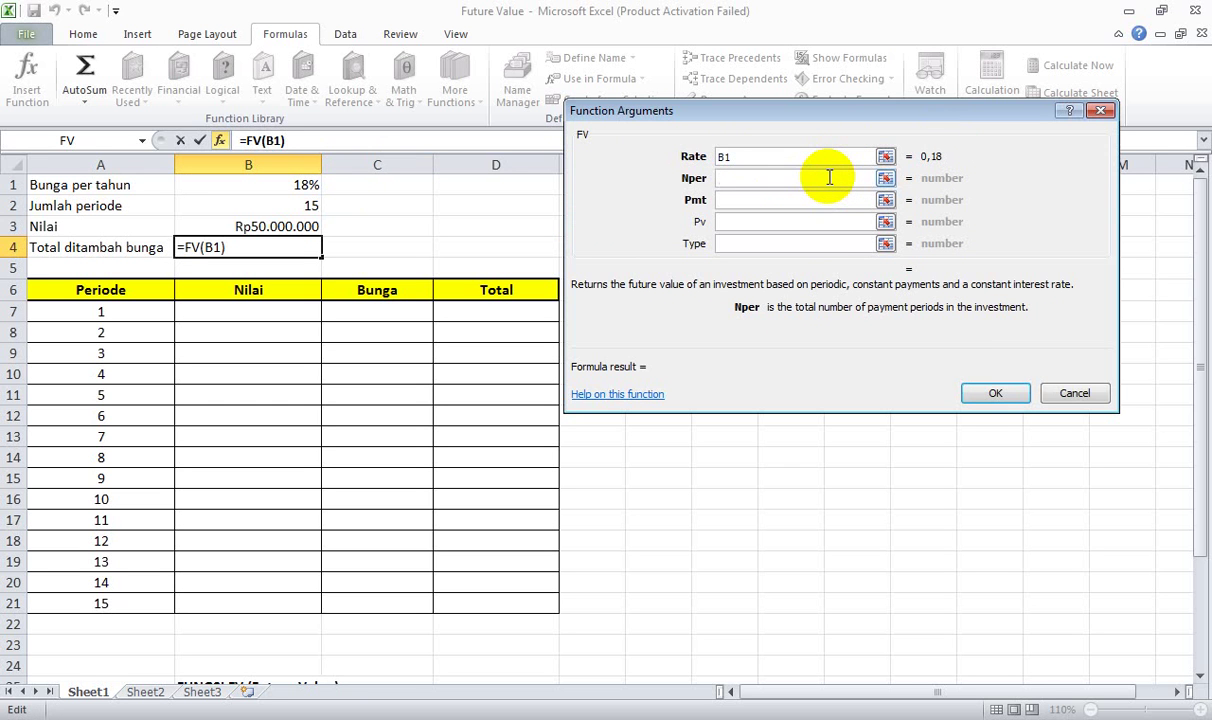
pyautogui.click(307, 209)
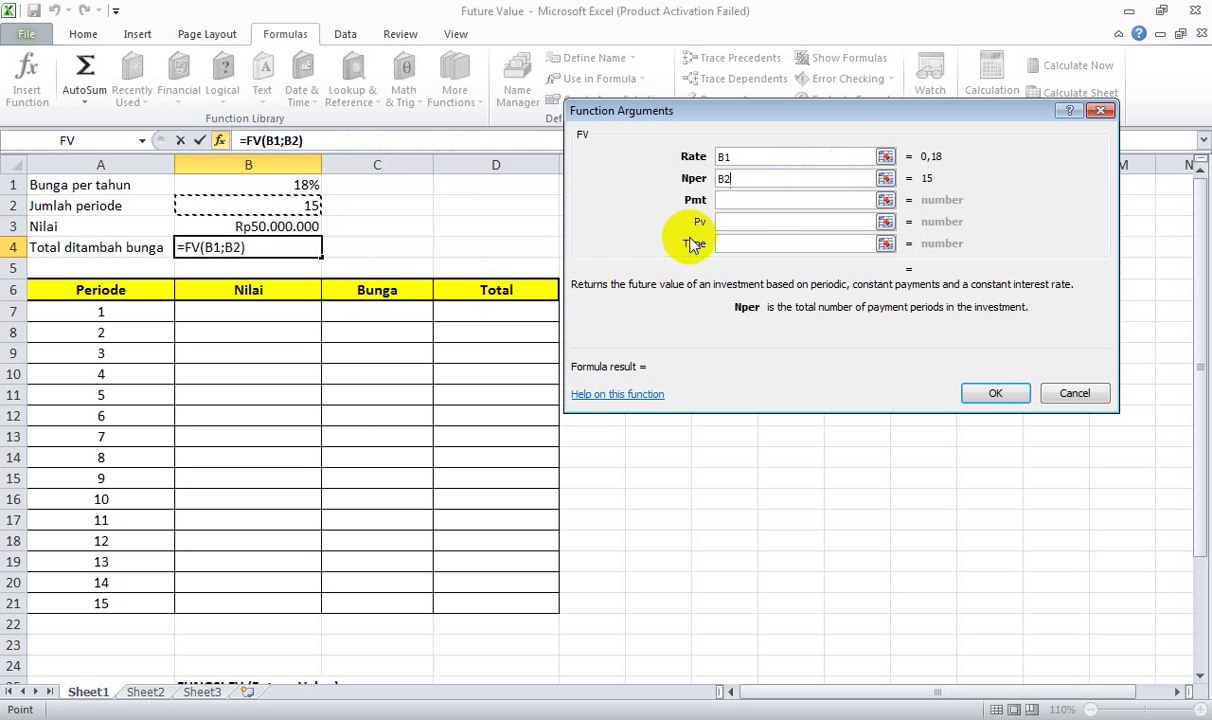
pyautogui.click(752, 201)
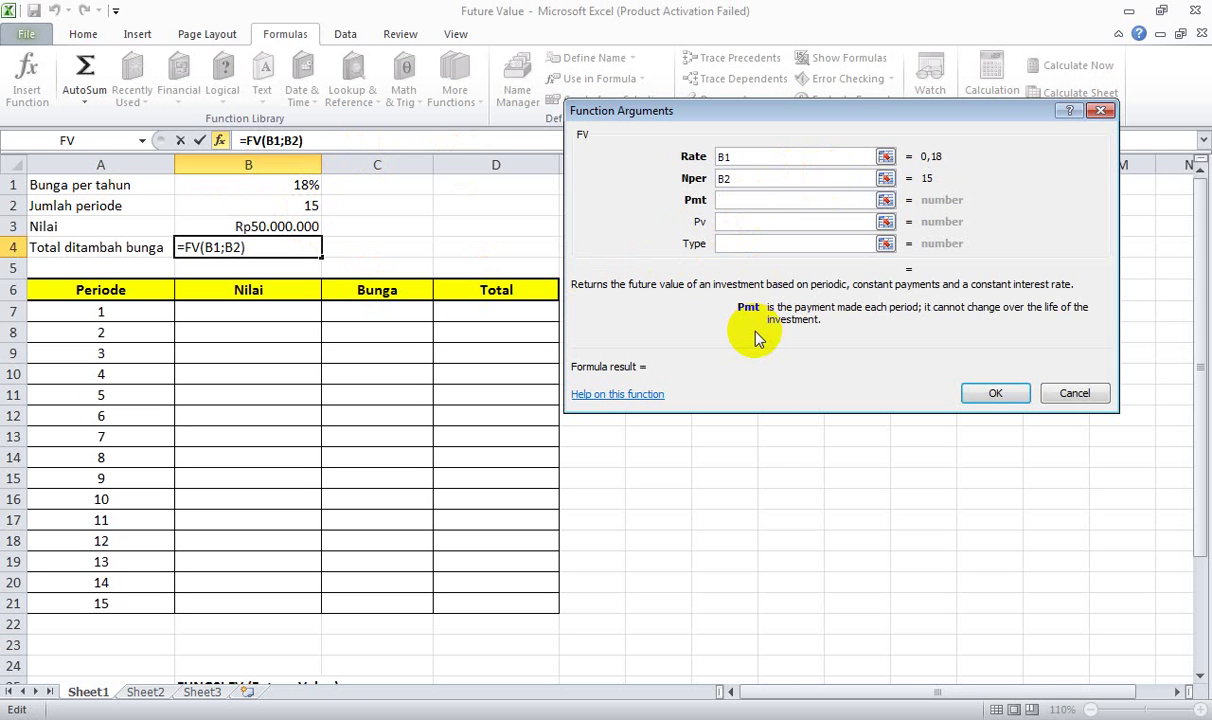
pyautogui.click(295, 228)
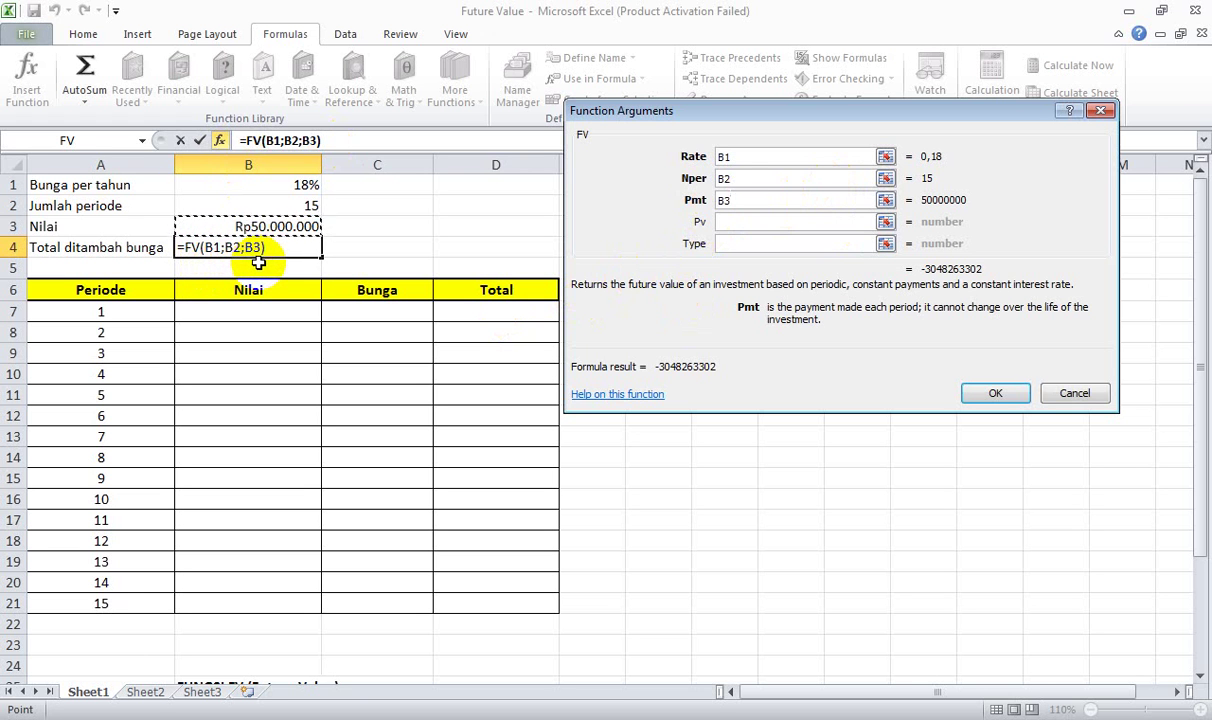
pyautogui.press('Return')
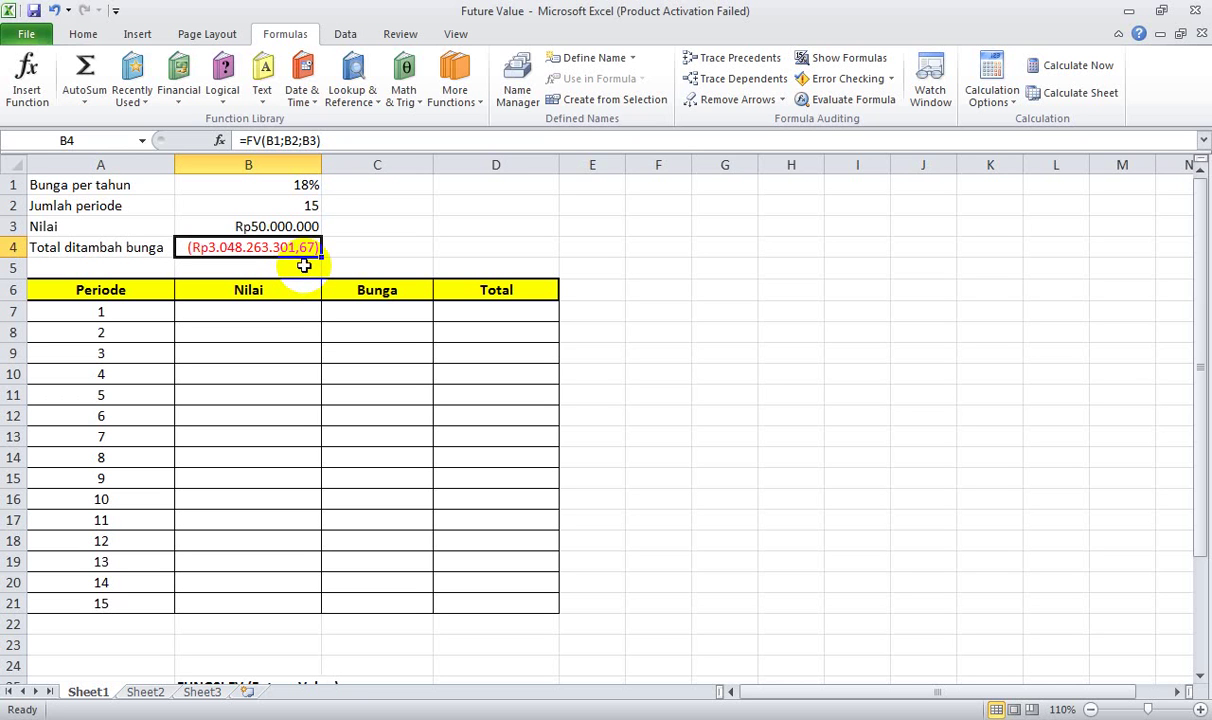
# Enter the formula =$B$3 in cell B7, the Nilai of period 1, using an absolute reference
pyautogui.click(281, 317)
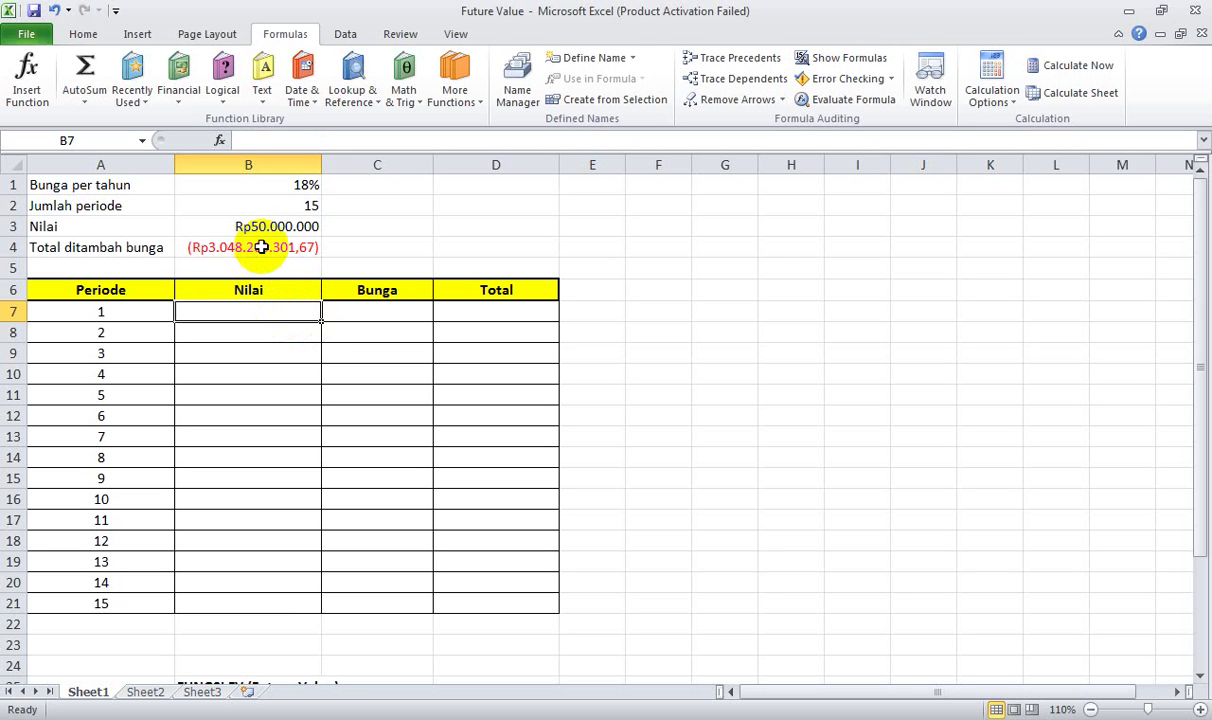
pyautogui.click(255, 246)
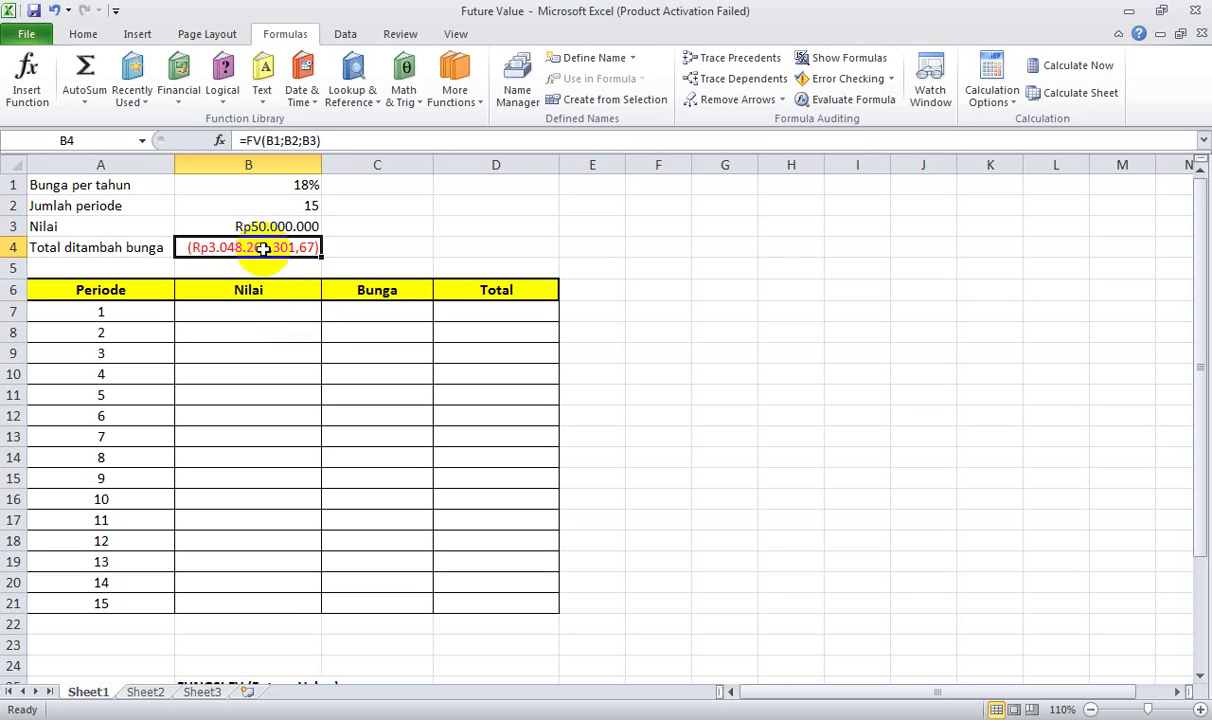
pyautogui.click(269, 313)
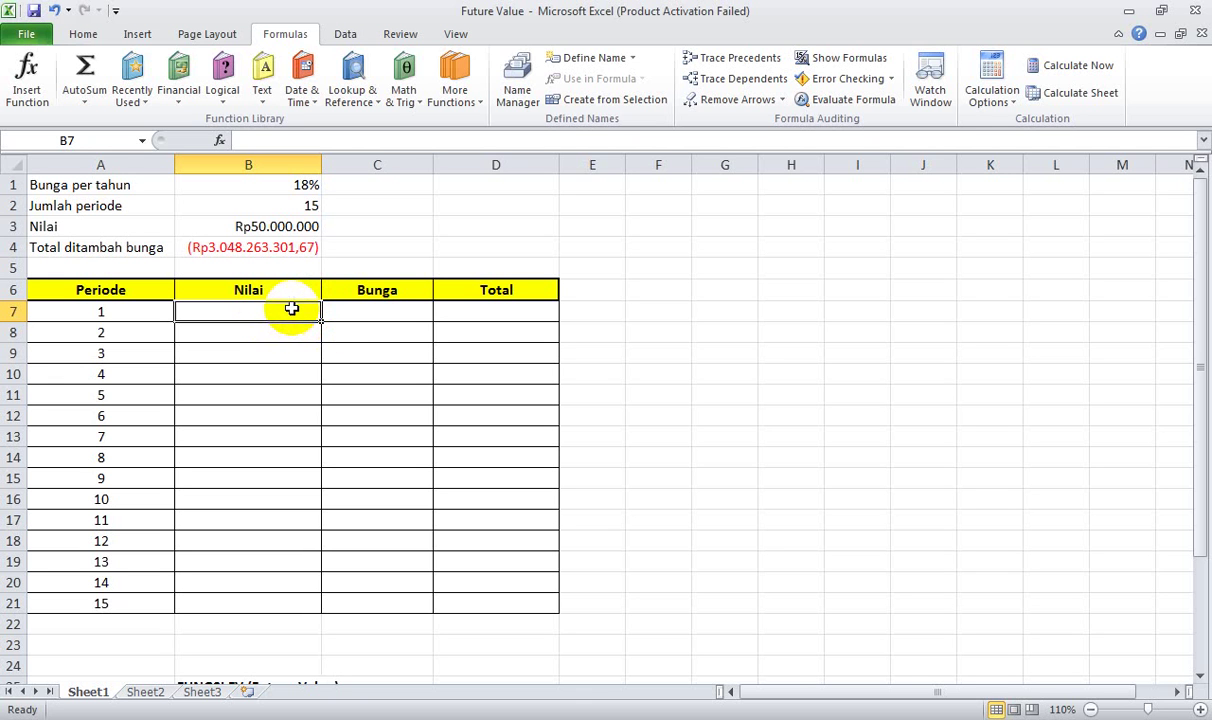
pyautogui.write('=')
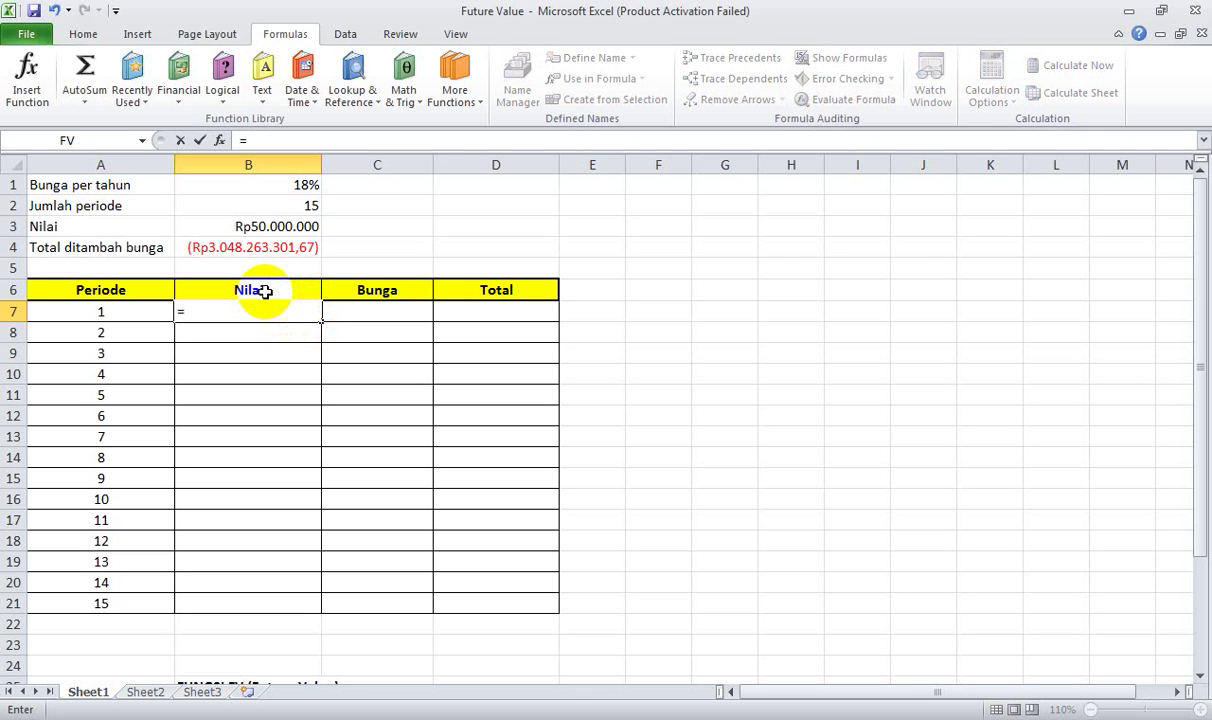
pyautogui.click(281, 226)
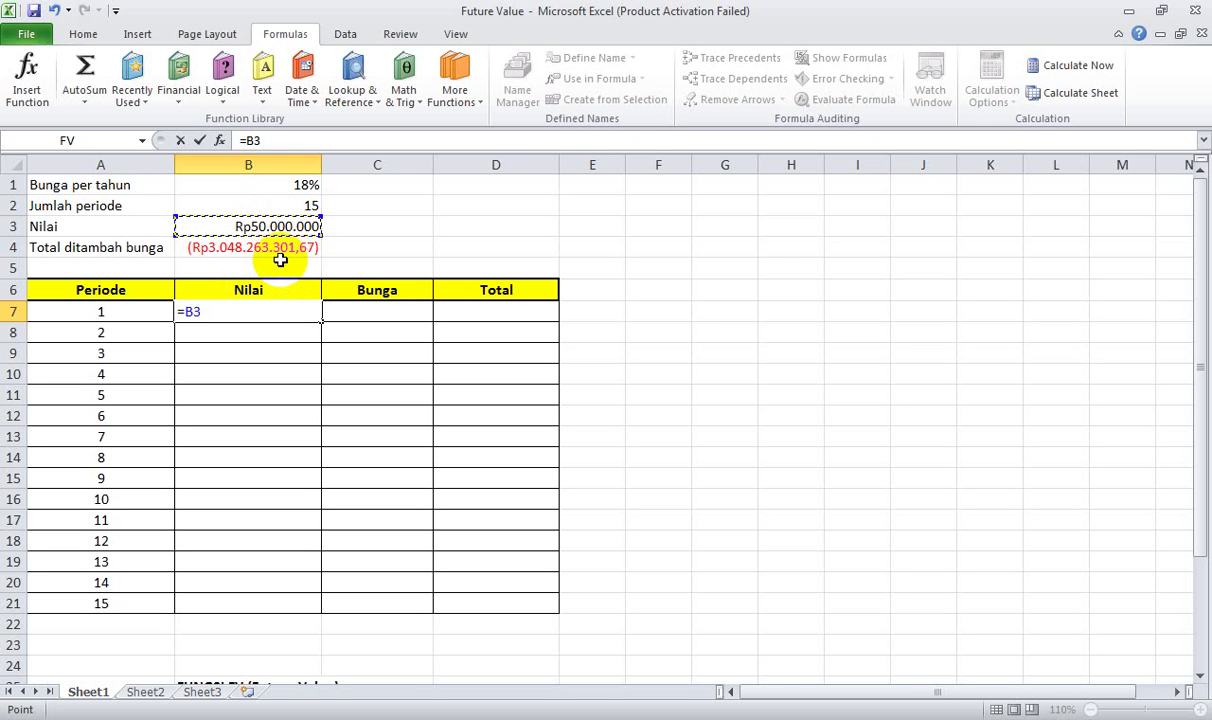
pyautogui.press('F4')
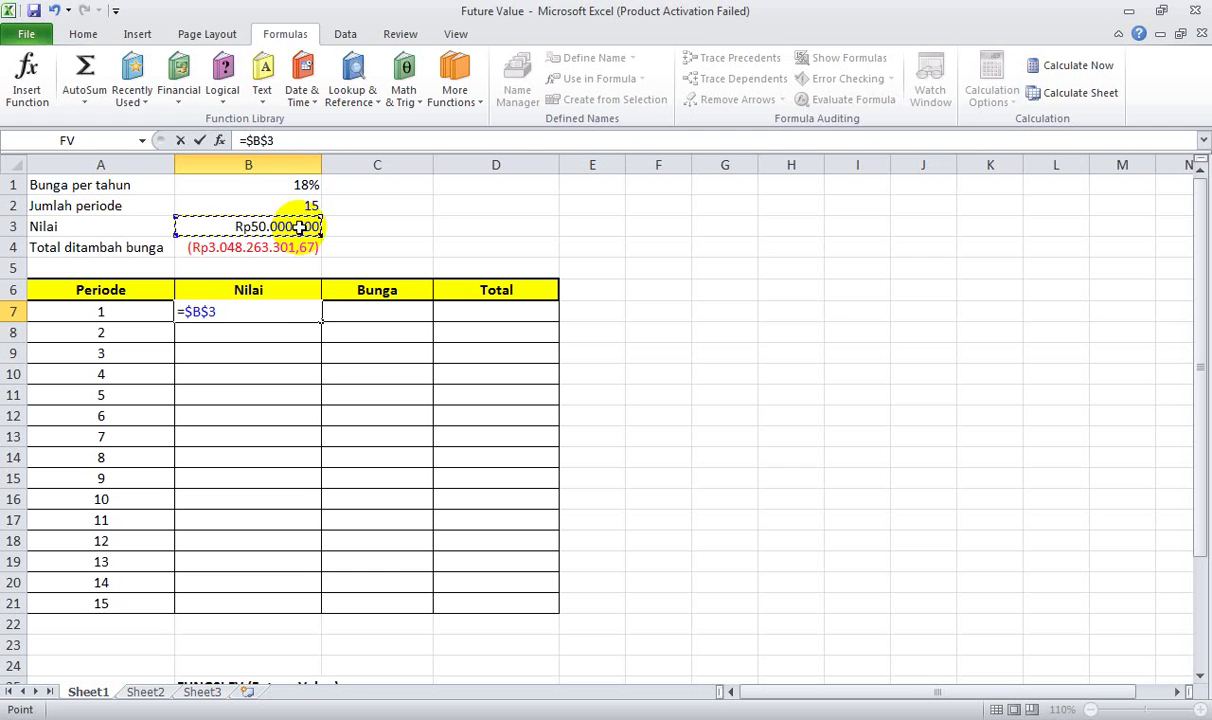
pyautogui.press('Return')
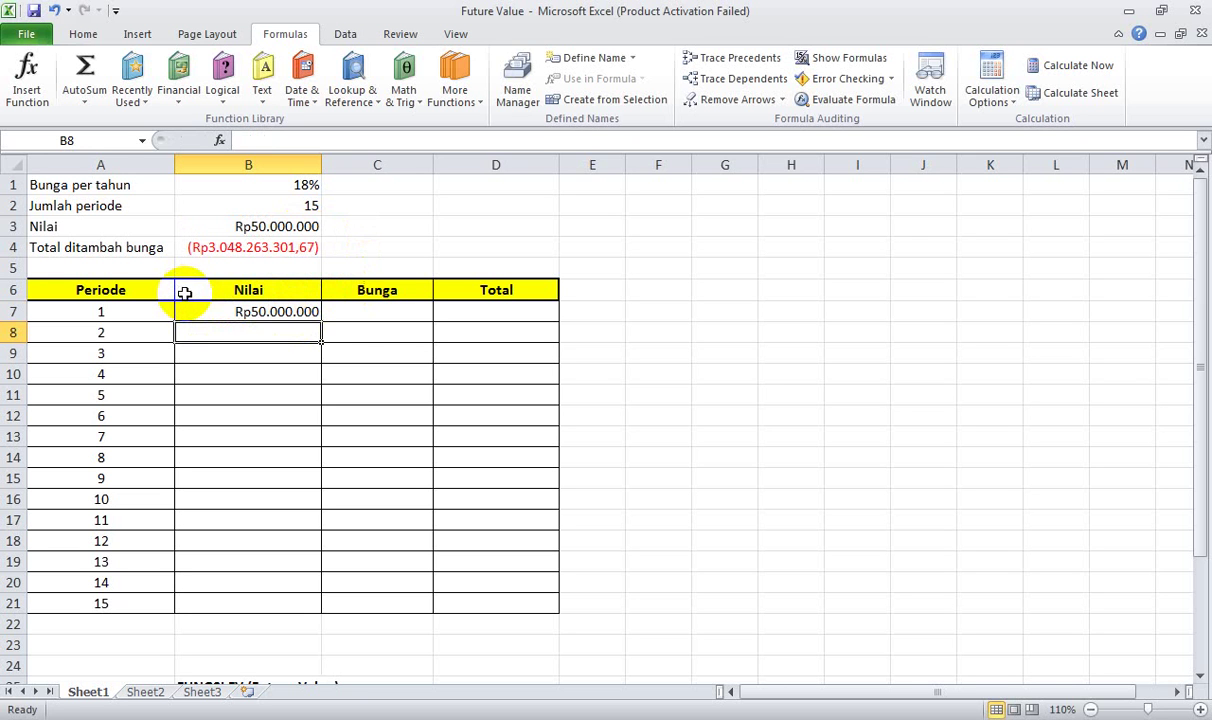
# Enter the formula =B7*$B$1 in cell C7, the Bunga of period 1, keeping the interest rate reference absolute
pyautogui.click(357, 313)
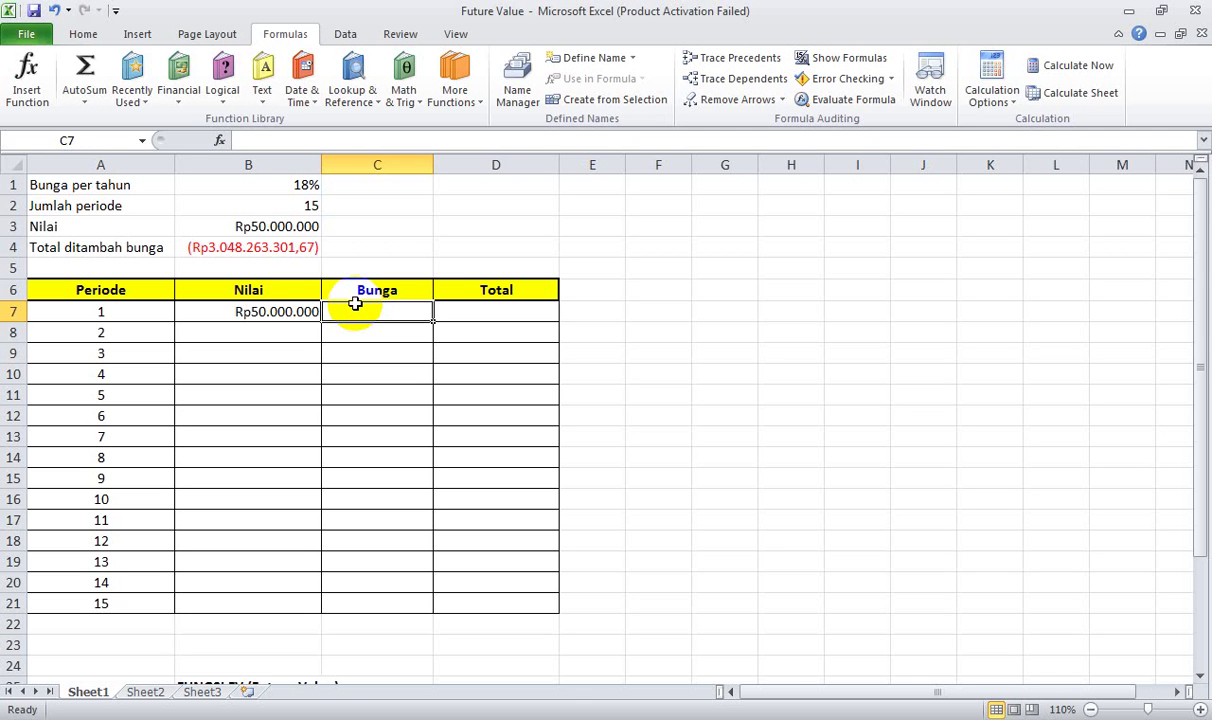
pyautogui.write('=')
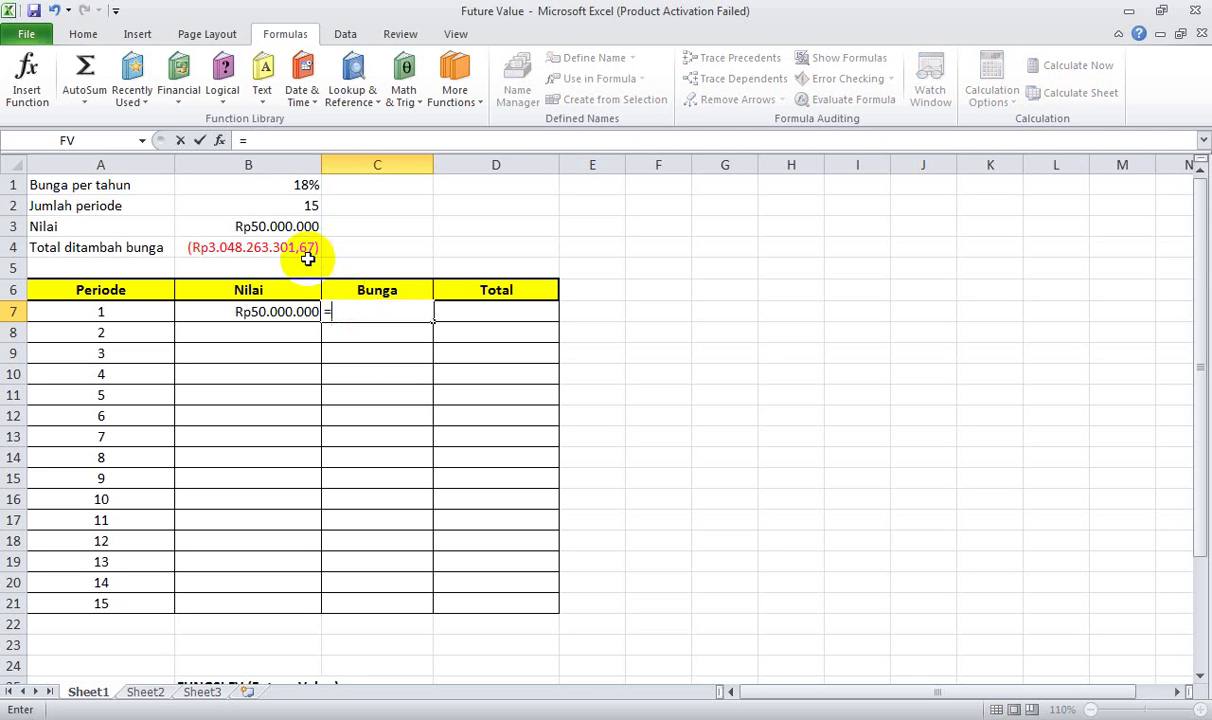
pyautogui.click(281, 313)
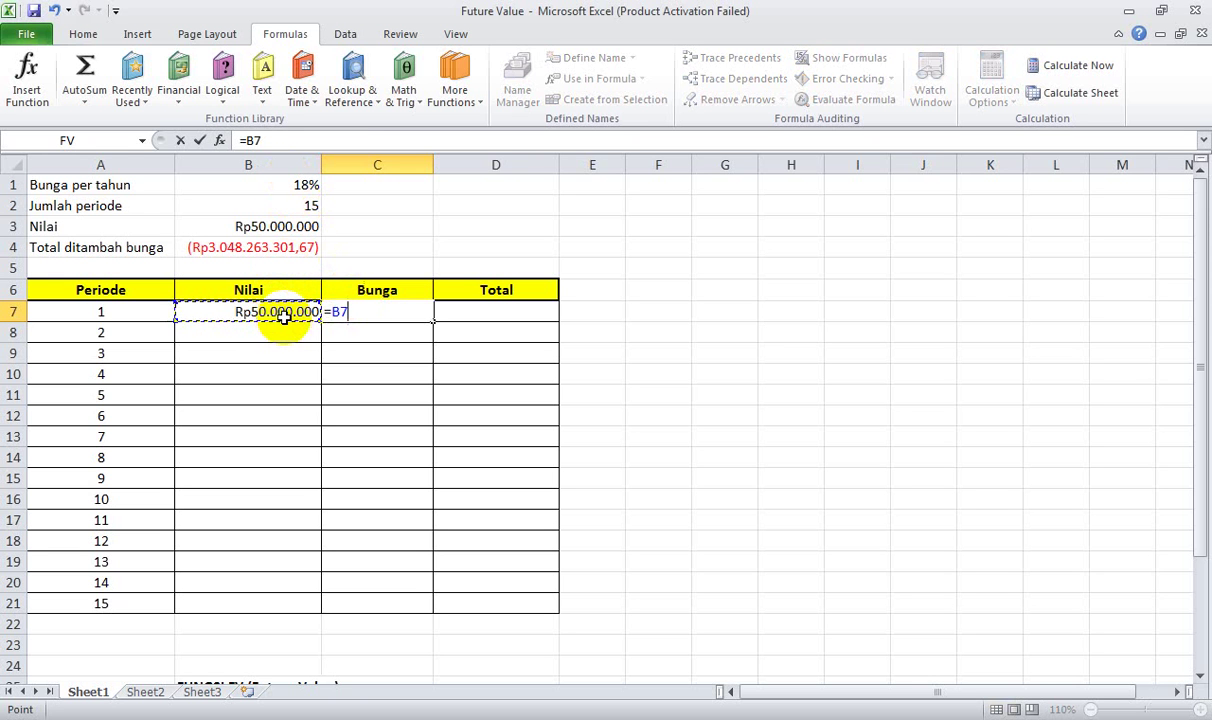
pyautogui.write('*')
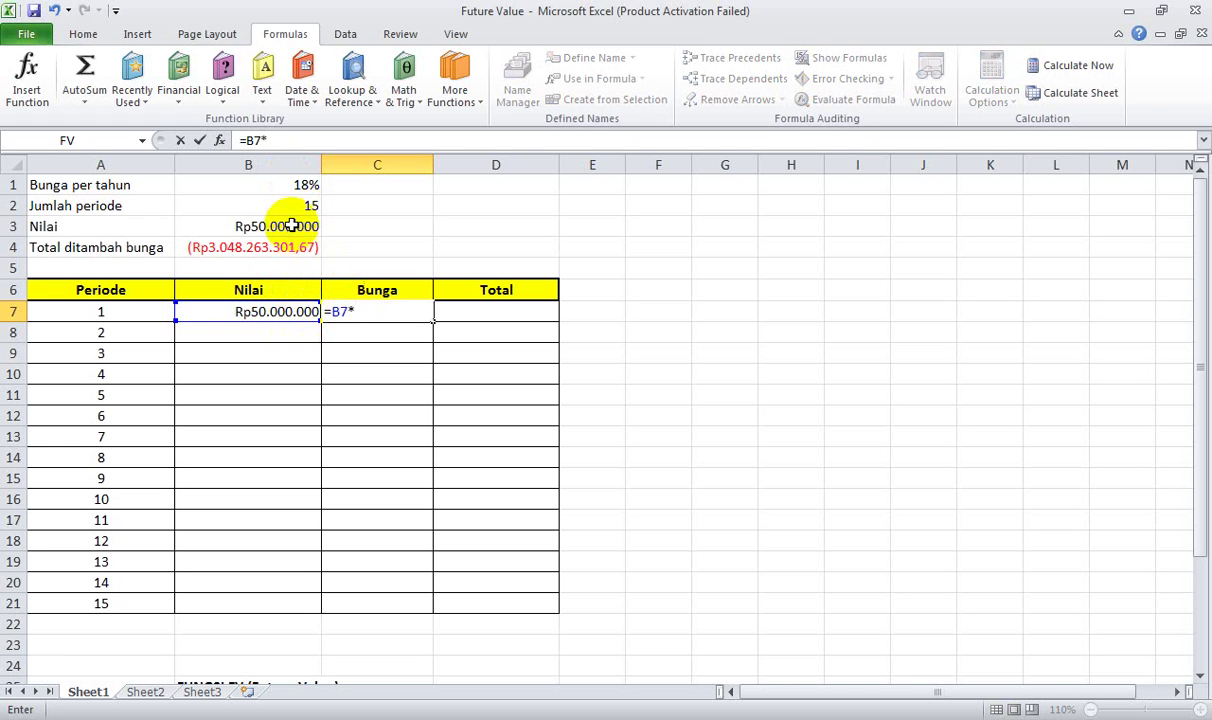
pyautogui.click(292, 186)
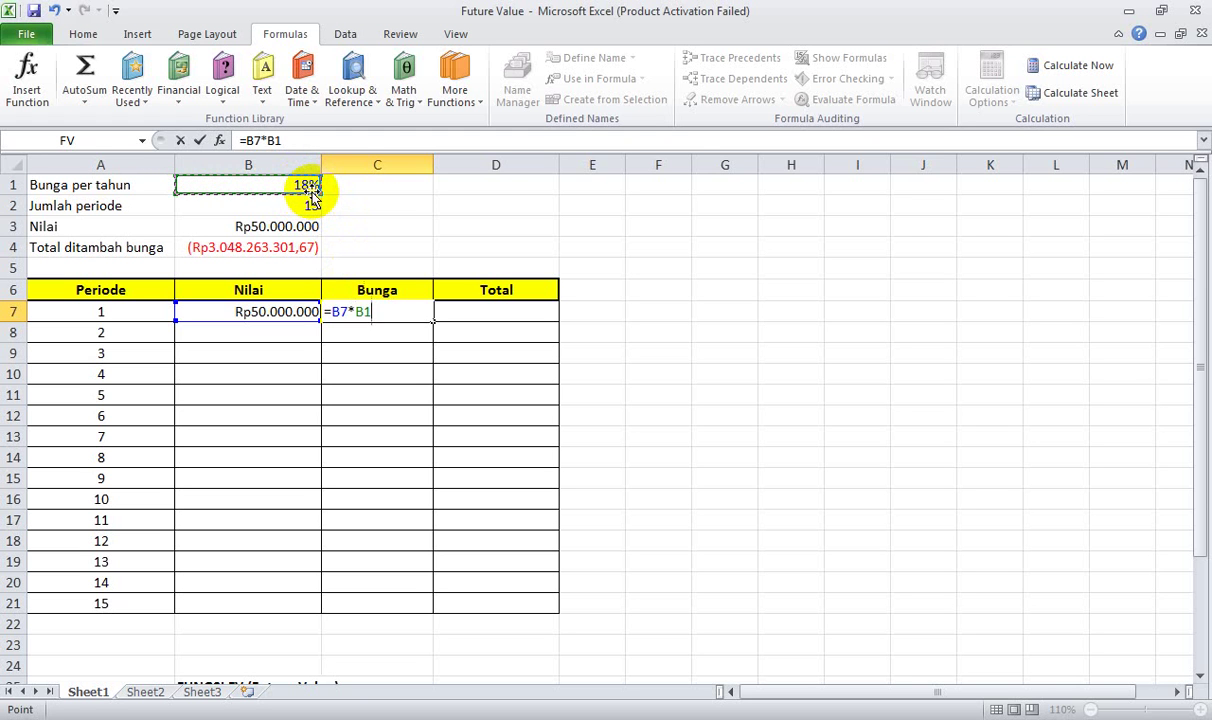
pyautogui.press('F4')
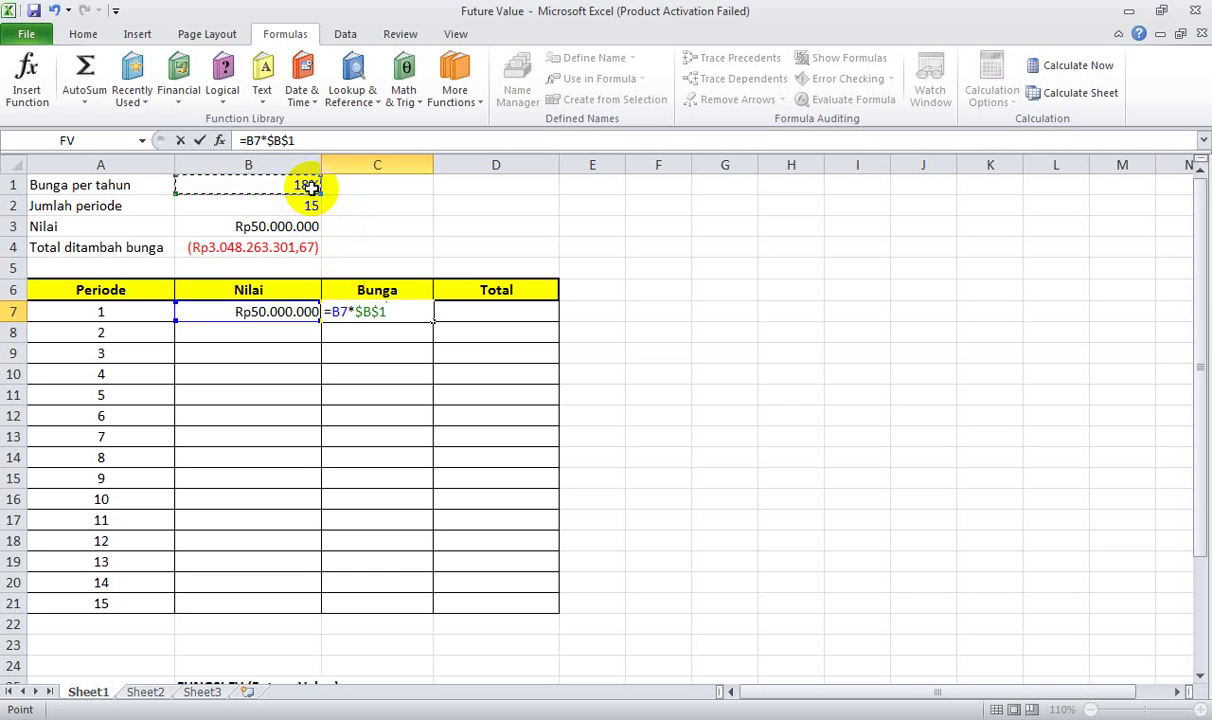
pyautogui.press('Return')
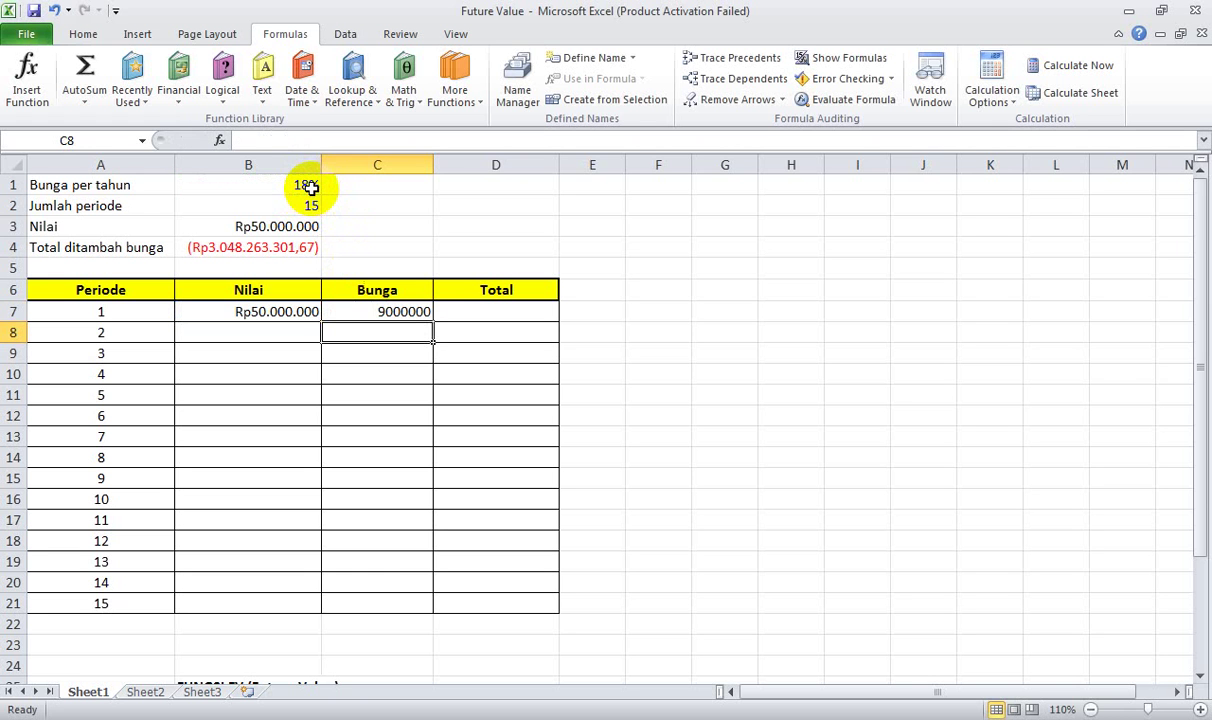
# Format cell C7, the Bunga of period 1, with the Currency number format
pyautogui.click(401, 308)
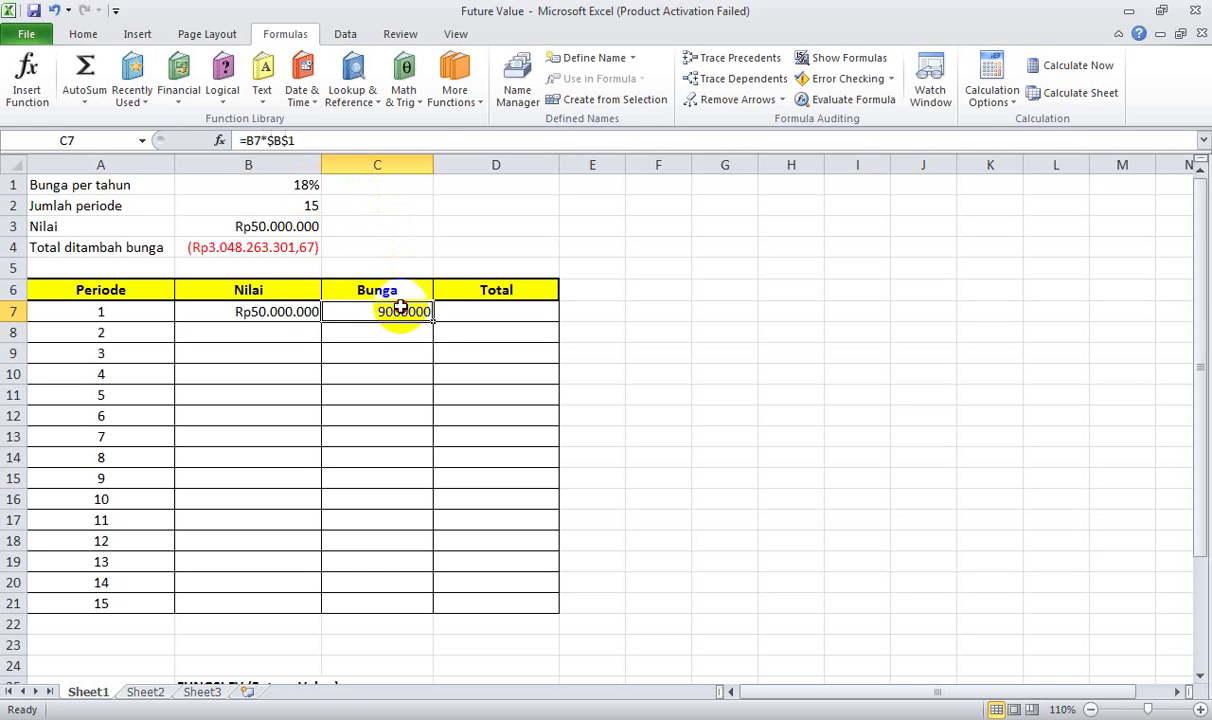
pyautogui.click(83, 34)
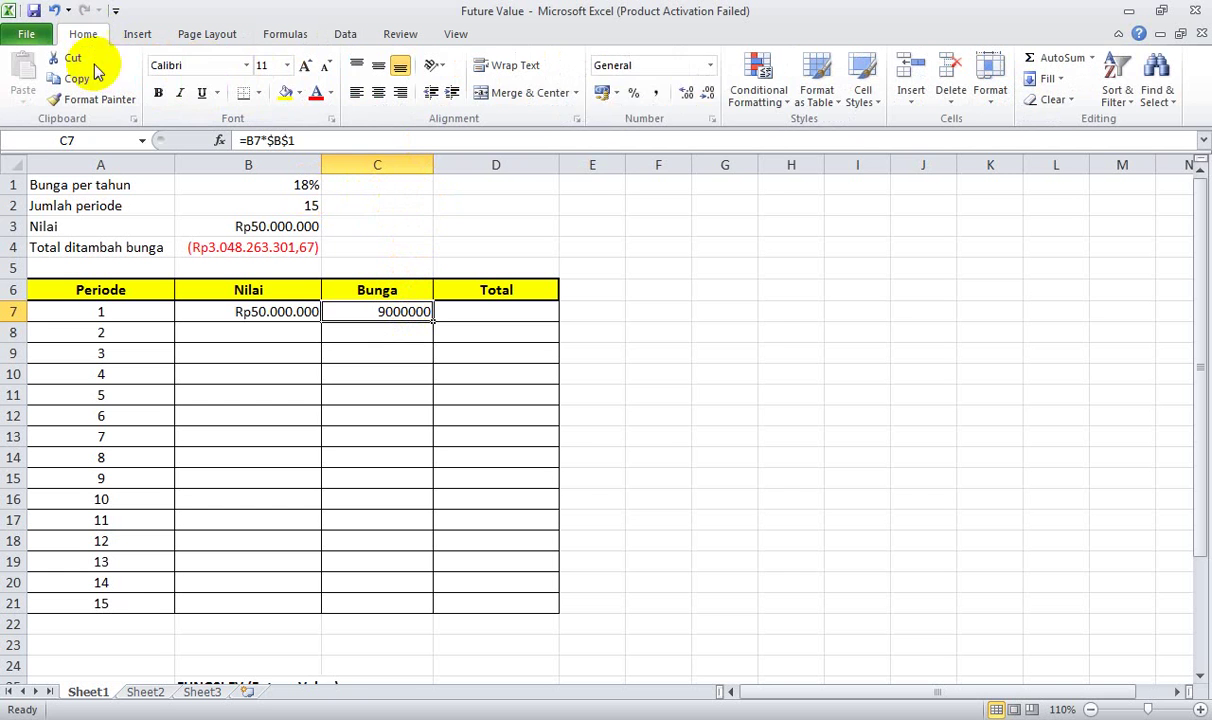
pyautogui.click(710, 65)
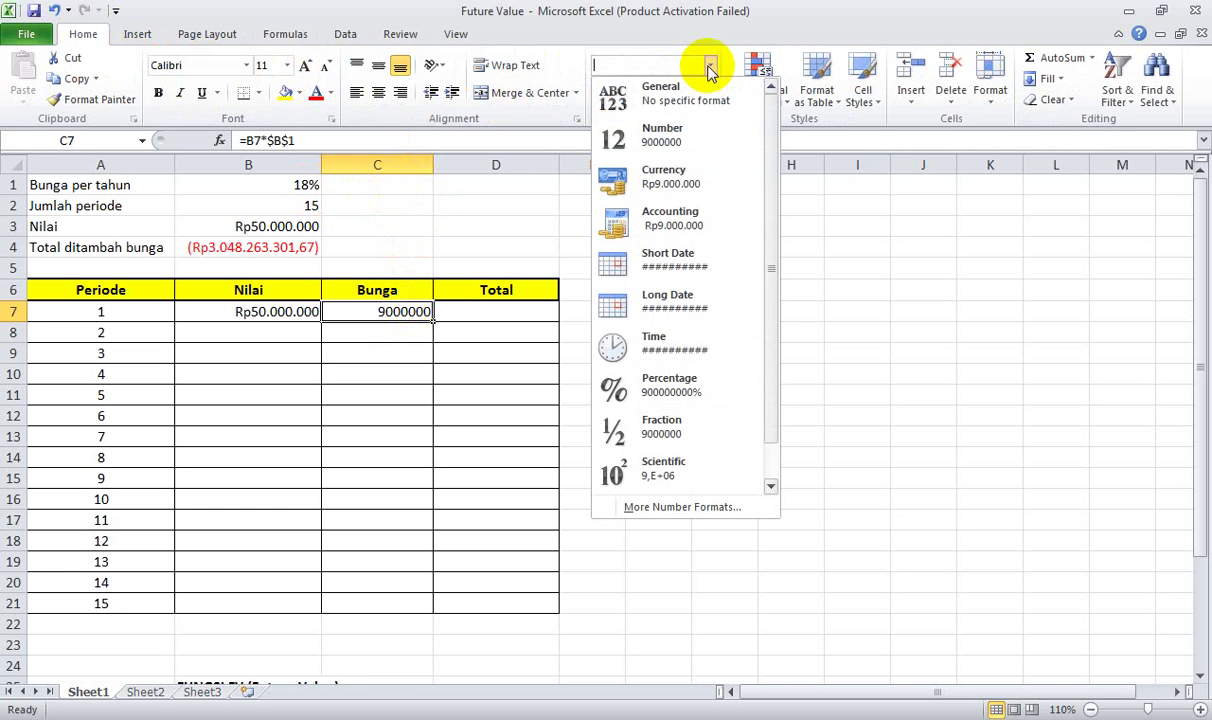
pyautogui.click(677, 188)
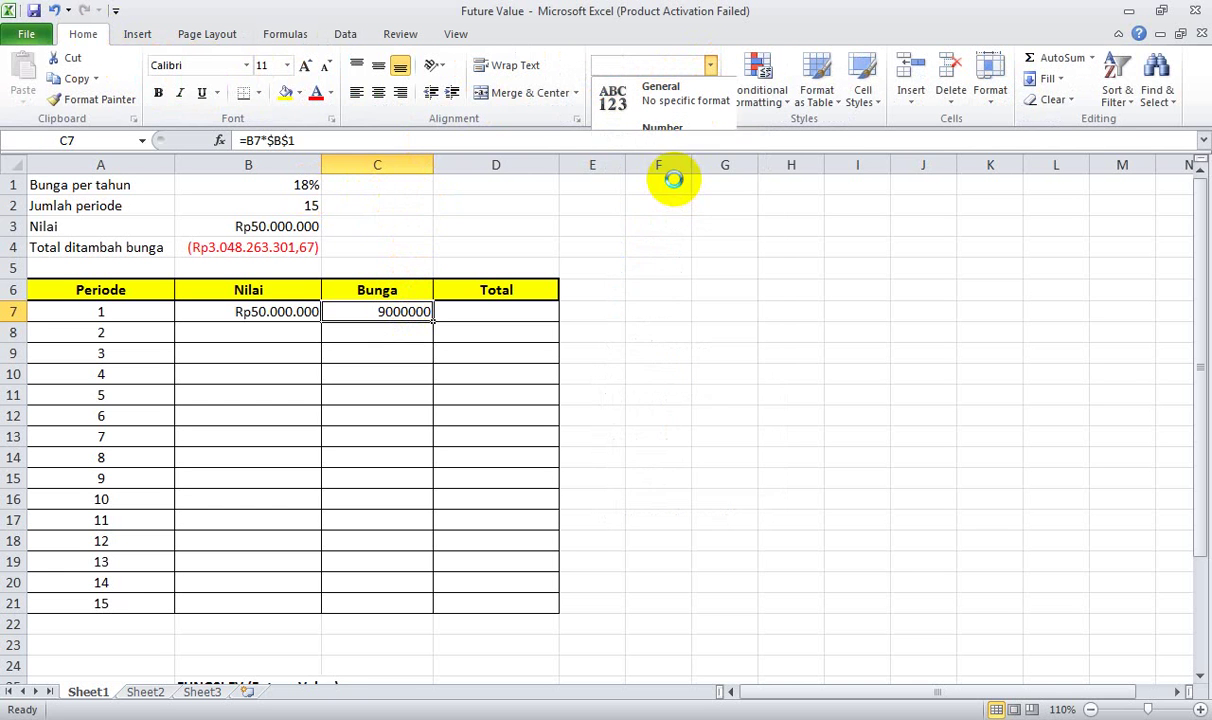
pyautogui.click(668, 352)
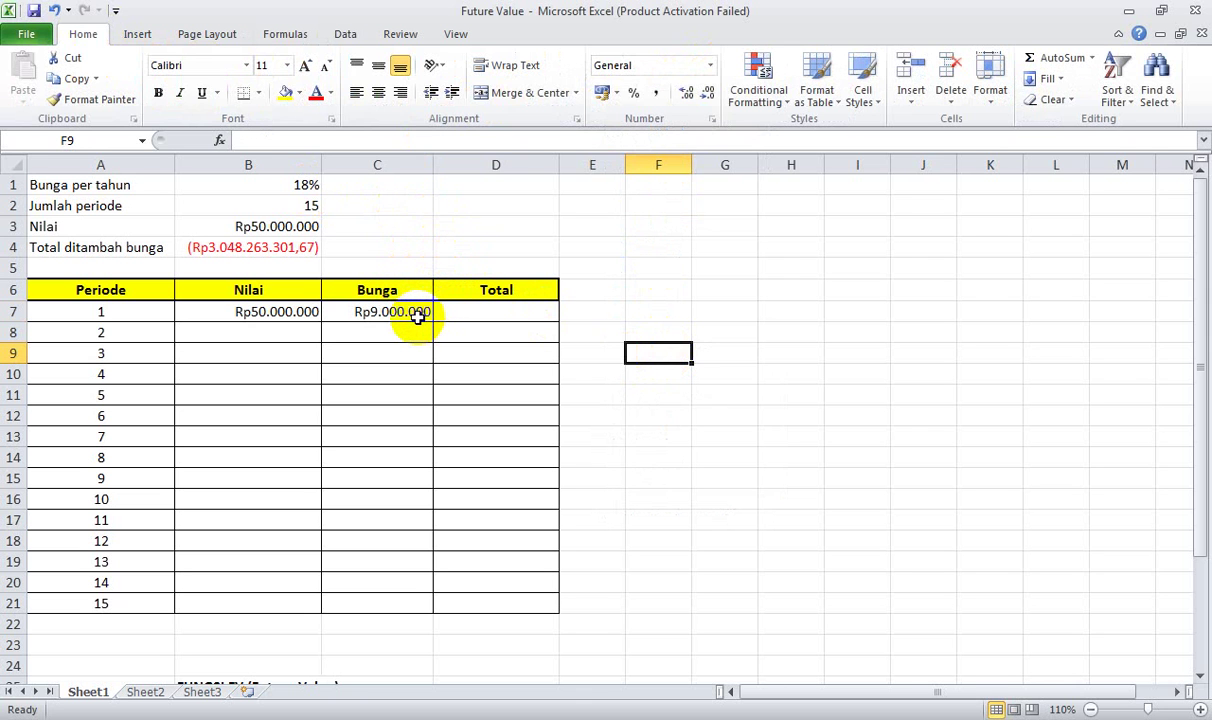
# Enter the formula =B7+C7 in cell D7, the Total of period 1, to add Nilai and Bunga
pyautogui.click(471, 313)
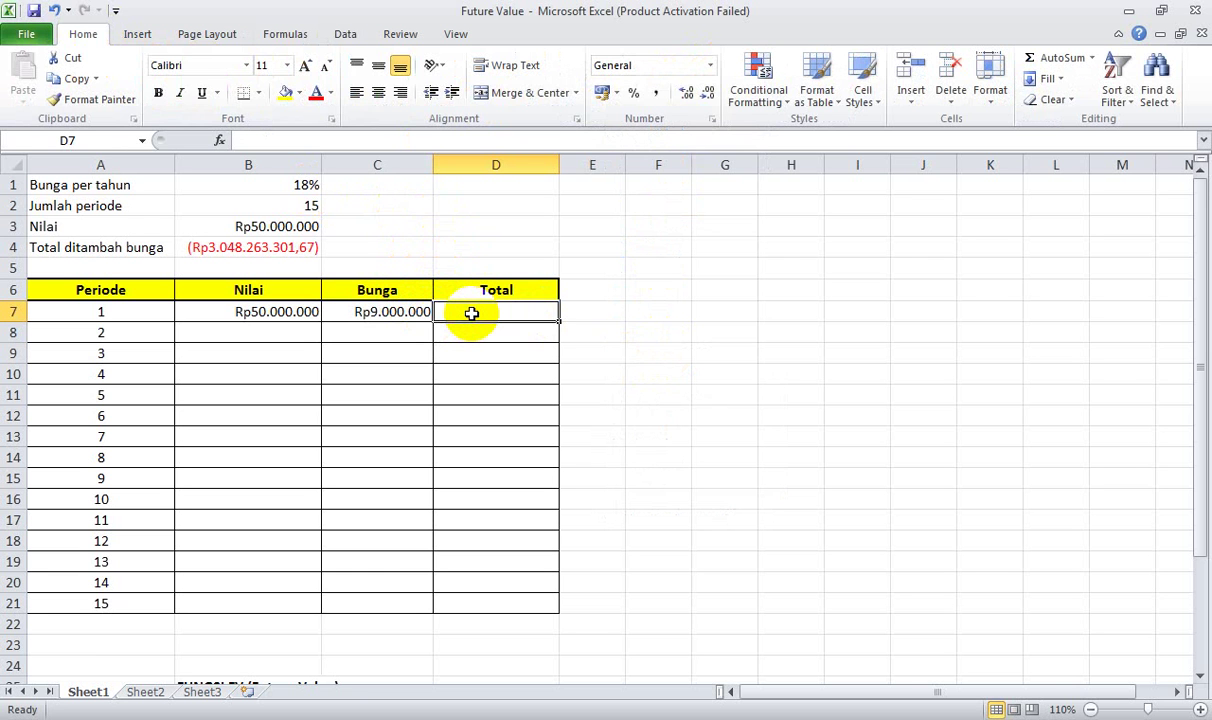
pyautogui.write('=')
pyautogui.click(301, 311)
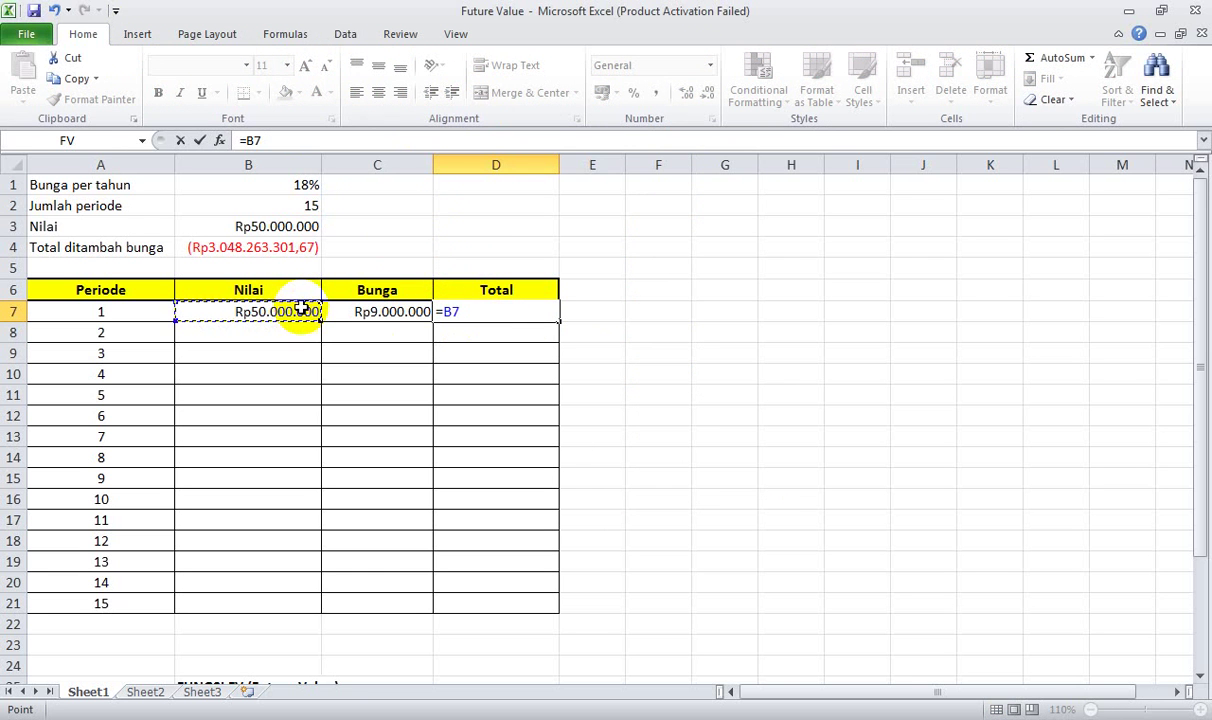
pyautogui.write('+')
pyautogui.click(401, 314)
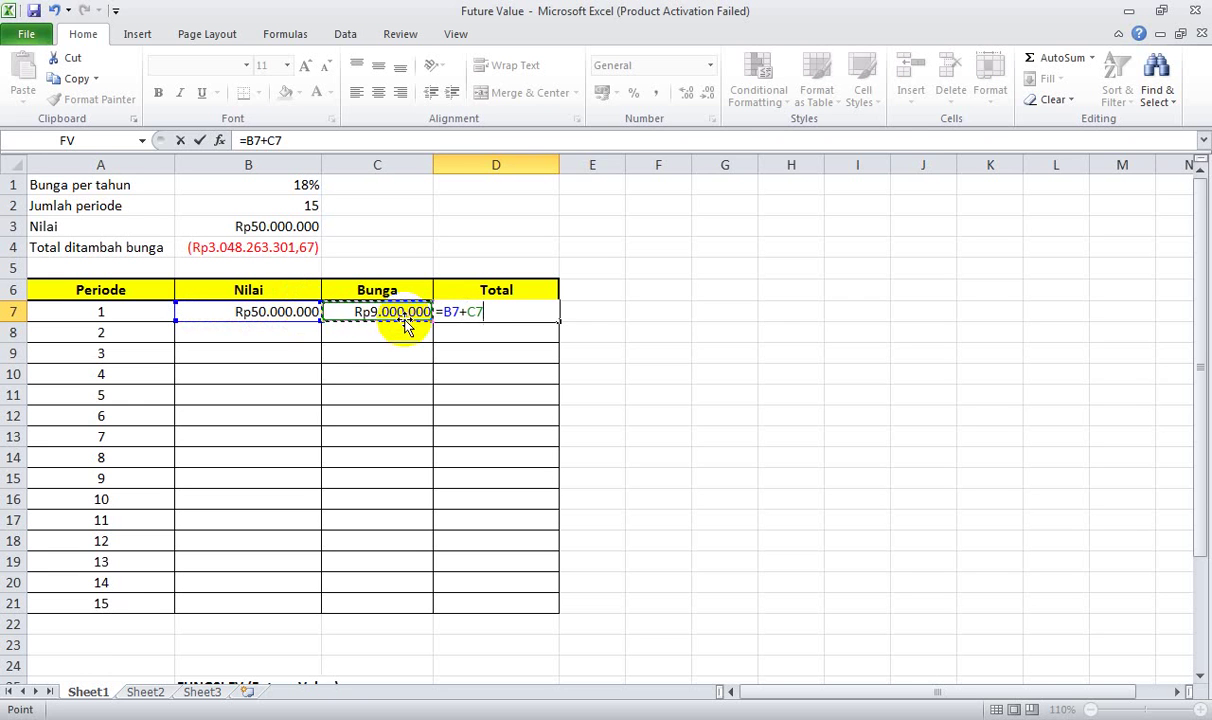
pyautogui.press('Return')
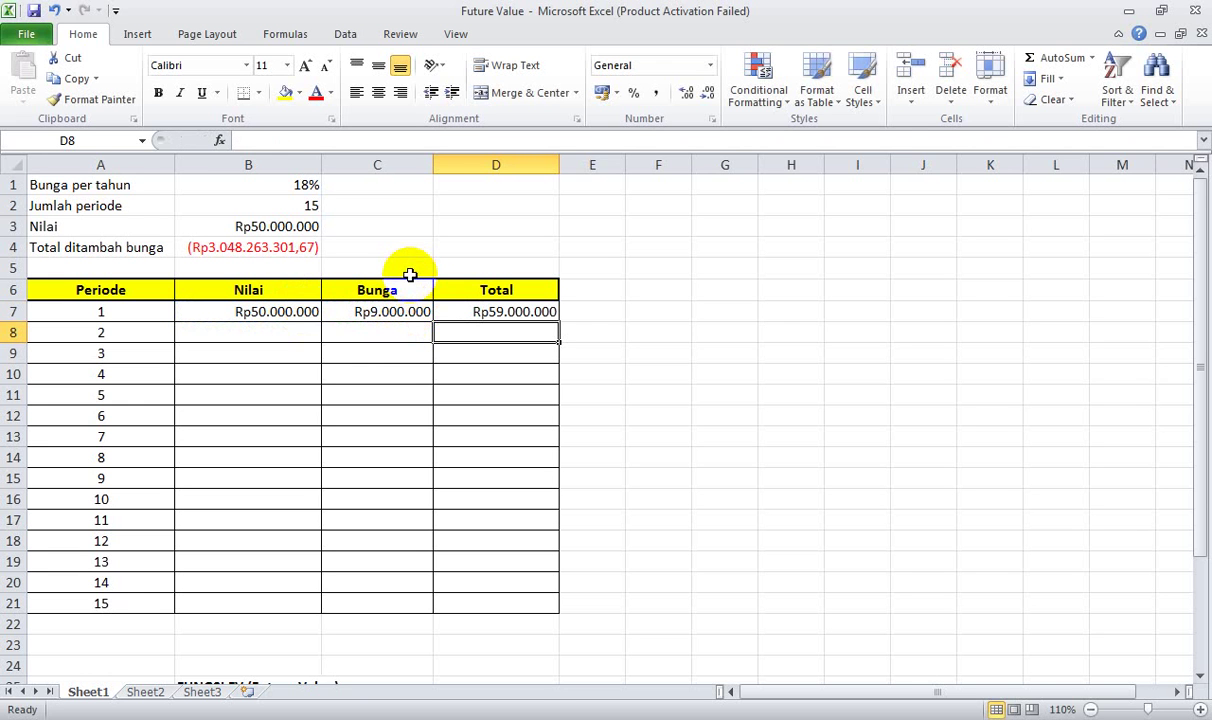
pyautogui.click(304, 311)
pyautogui.click(366, 312)
pyautogui.click(490, 316)
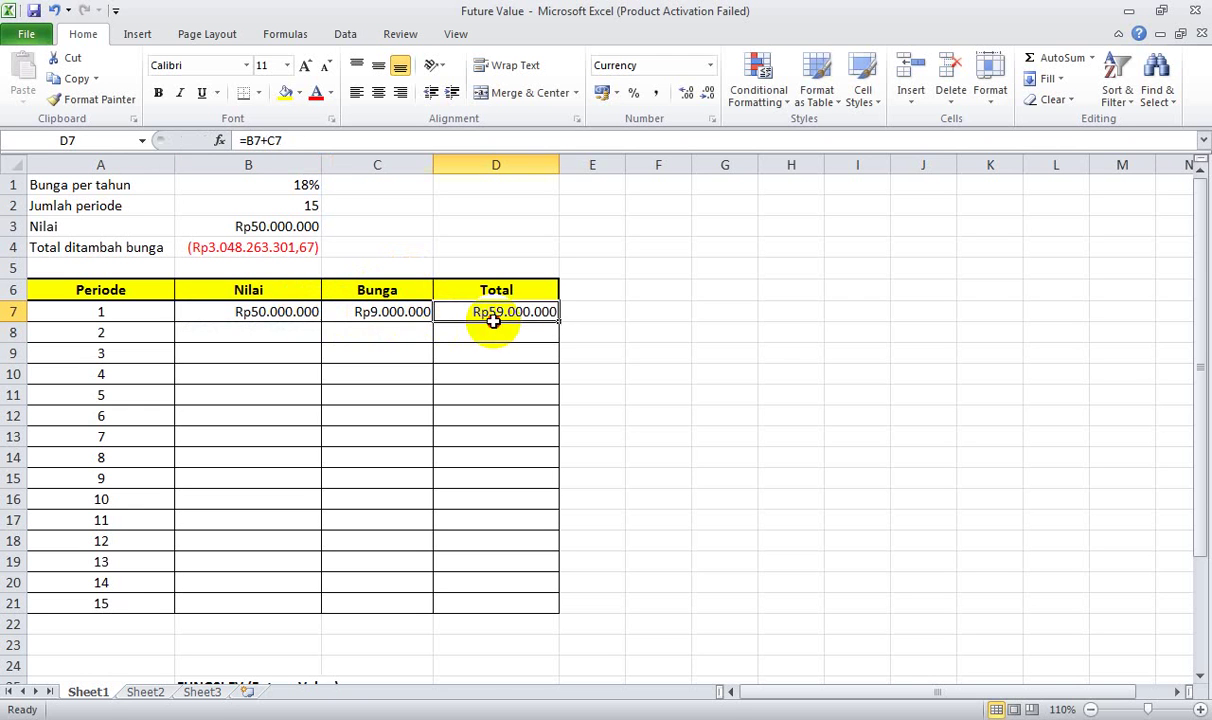
pyautogui.click(308, 314)
pyautogui.click(380, 311)
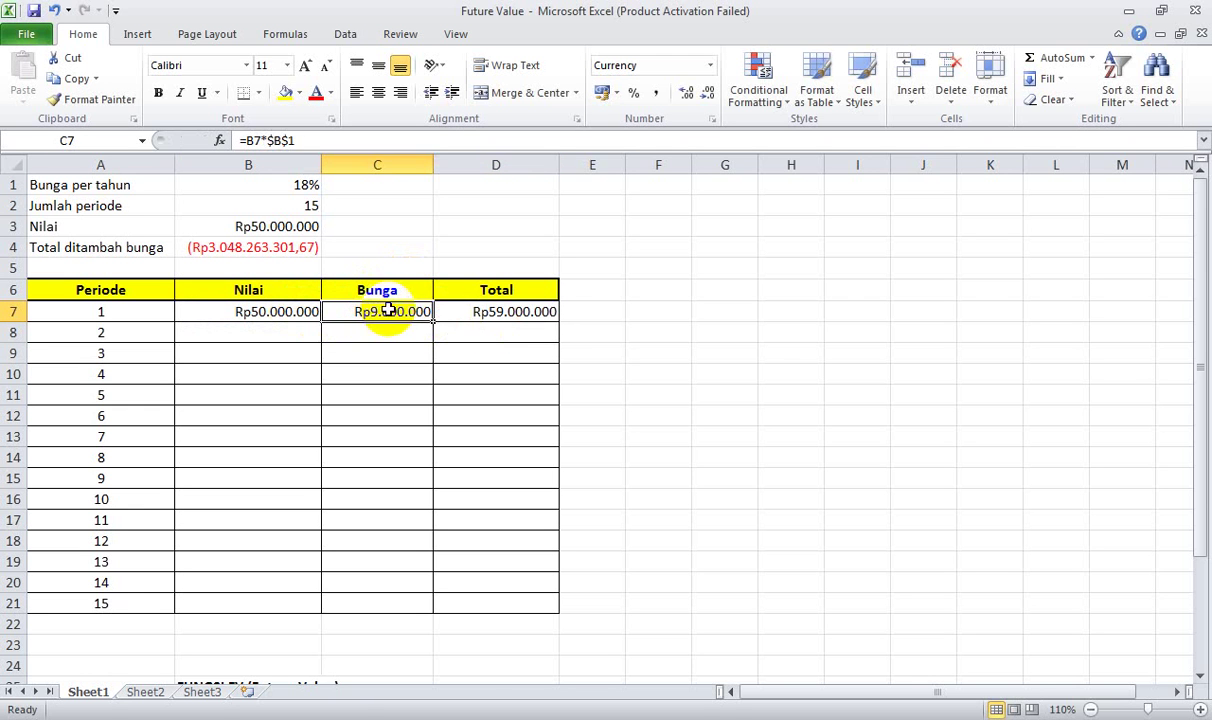
pyautogui.click(481, 312)
pyautogui.moveTo(560, 322); pyautogui.dragTo(552, 337)
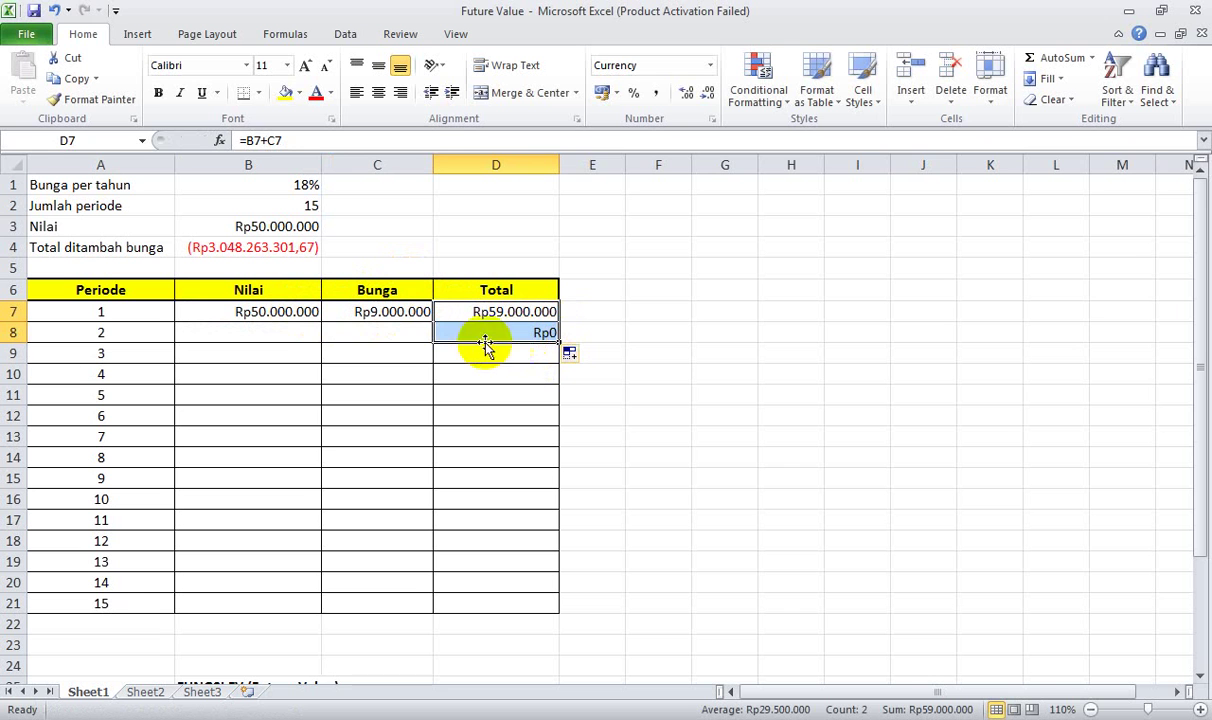
pyautogui.click(57, 12)
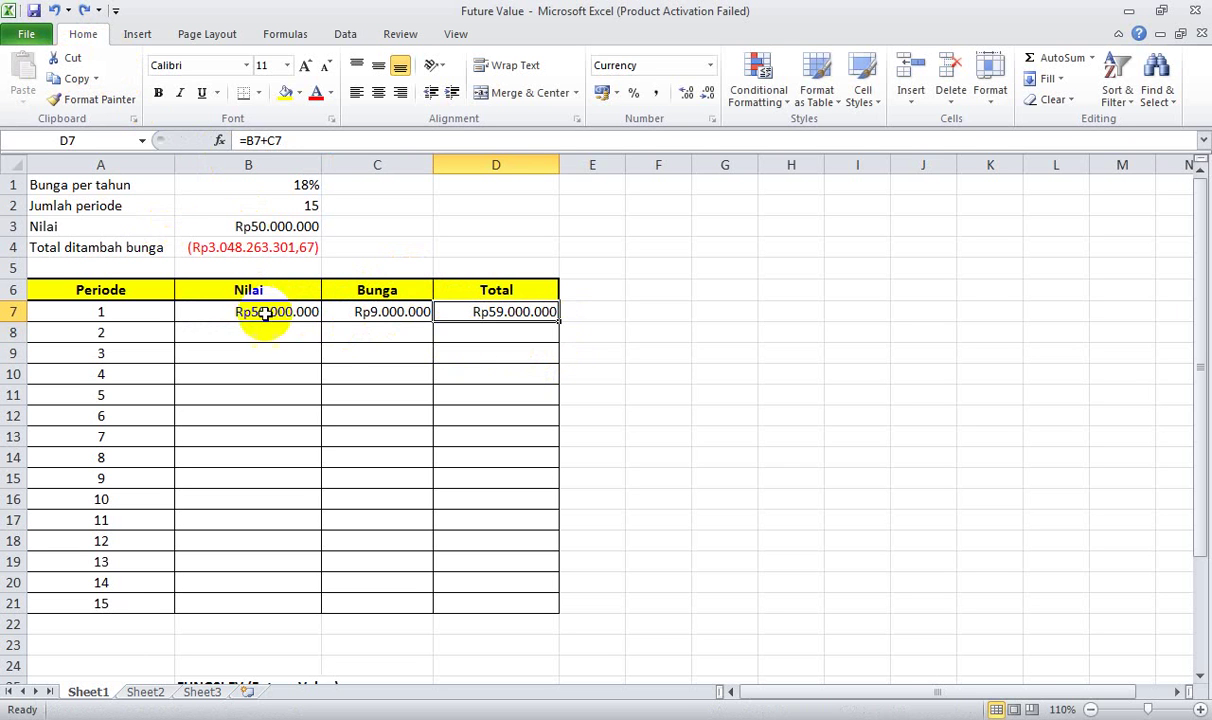
# Examine how the Nilai, Bunga and Total cells of period 1 relate to each other and to period 2
pyautogui.click(292, 334)
pyautogui.click(370, 337)
pyautogui.click(468, 347)
pyautogui.click(332, 311)
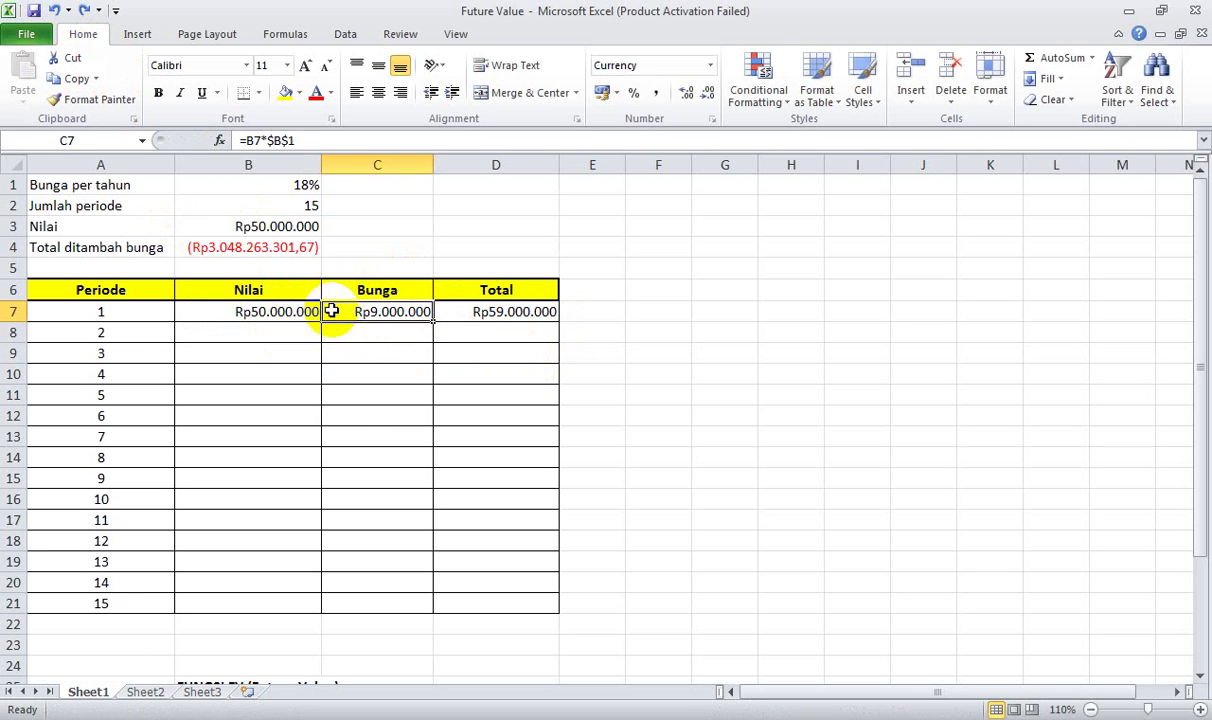
pyautogui.click(285, 311)
pyautogui.click(378, 310)
pyautogui.click(483, 316)
pyautogui.click(397, 314)
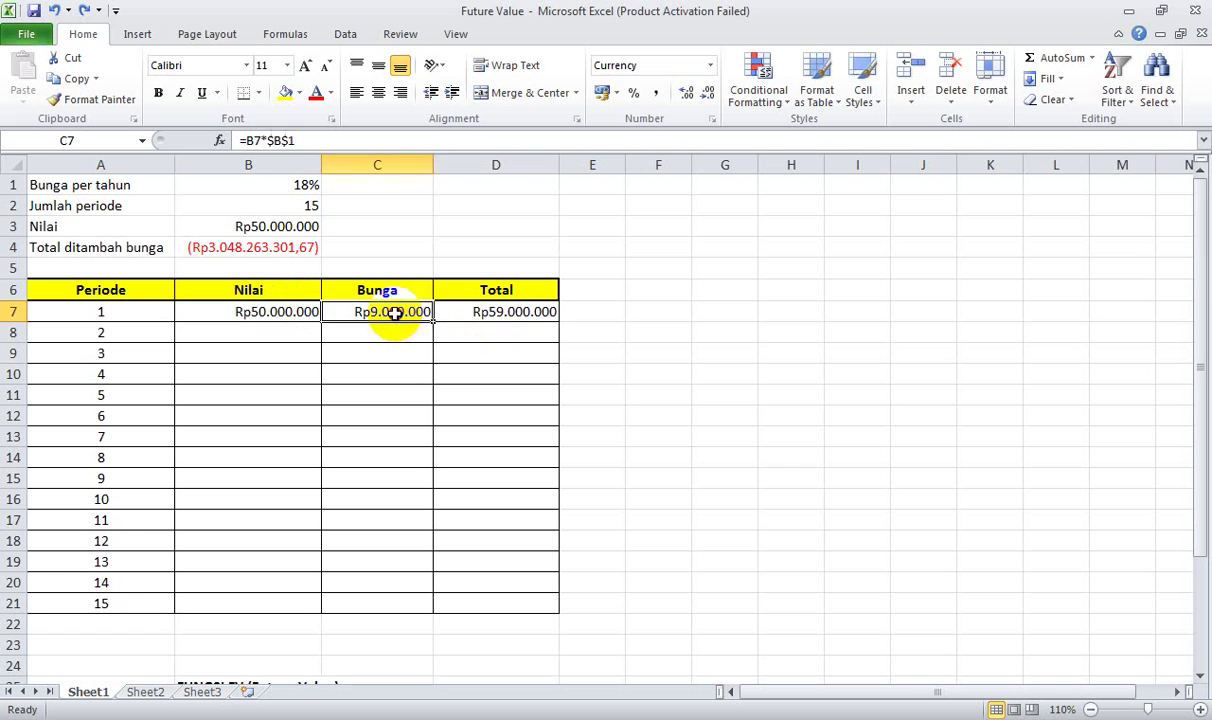
pyautogui.click(277, 314)
pyautogui.click(408, 314)
pyautogui.click(501, 314)
pyautogui.click(419, 313)
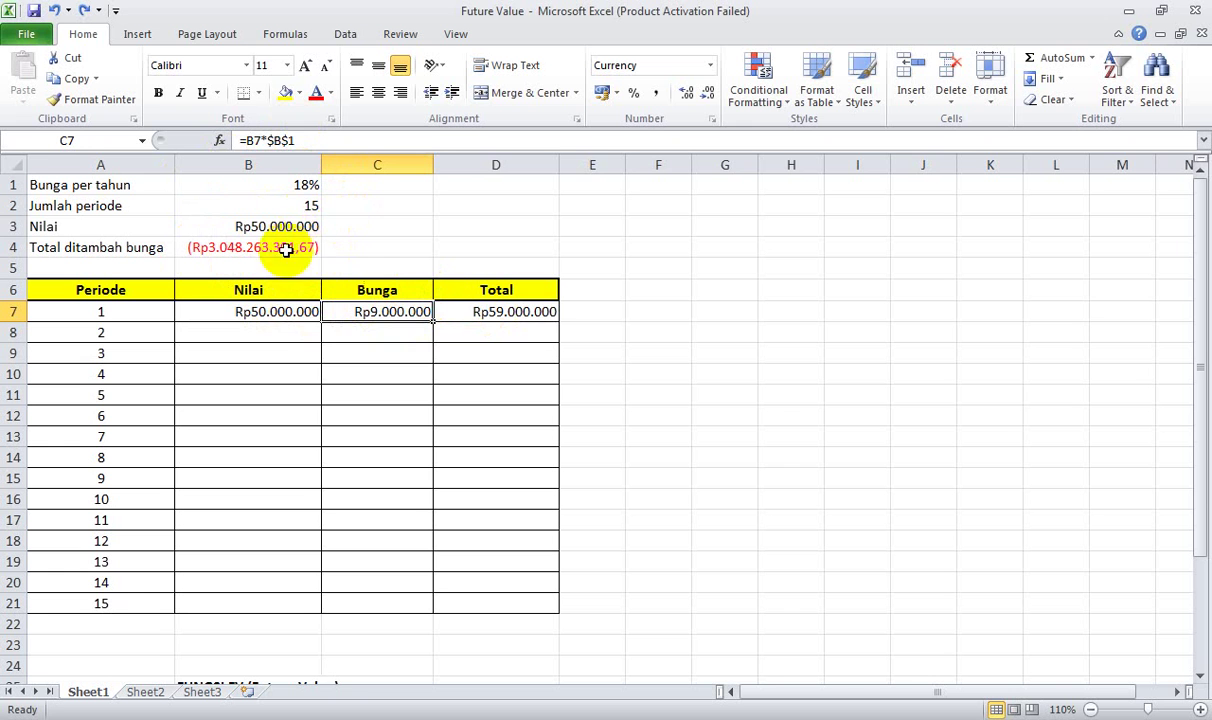
pyautogui.click(439, 318)
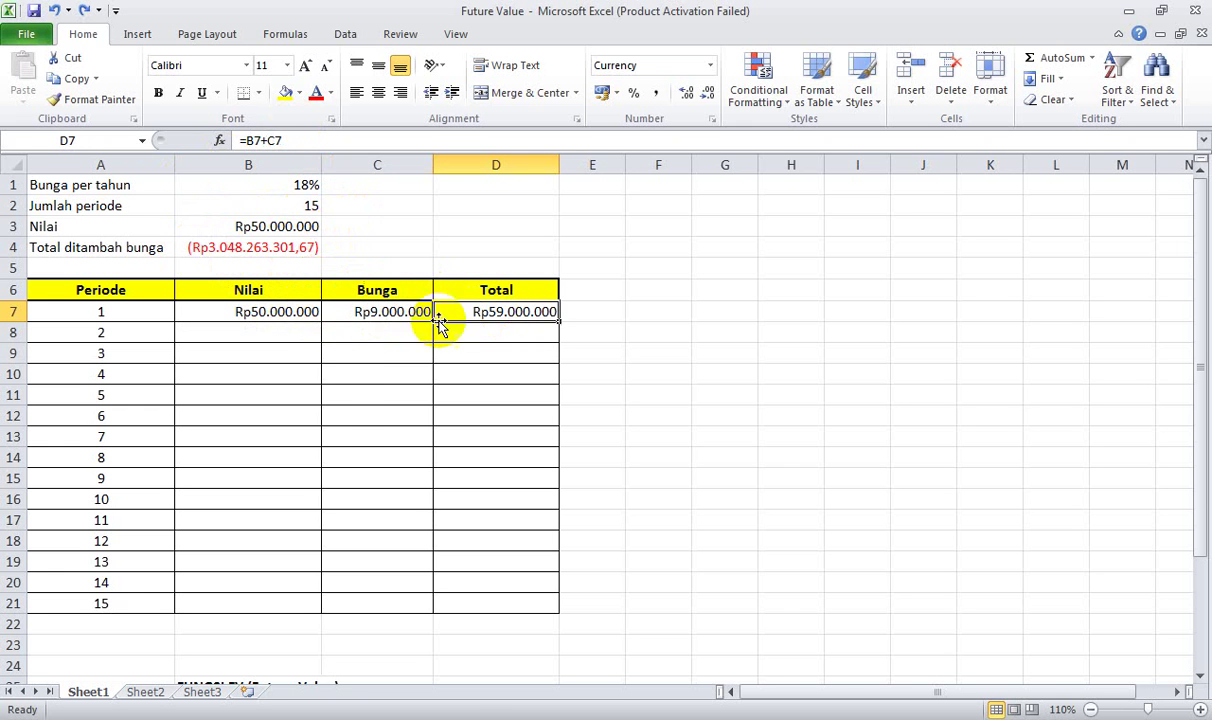
pyautogui.click(281, 314)
pyautogui.click(425, 316)
pyautogui.click(462, 315)
pyautogui.click(352, 314)
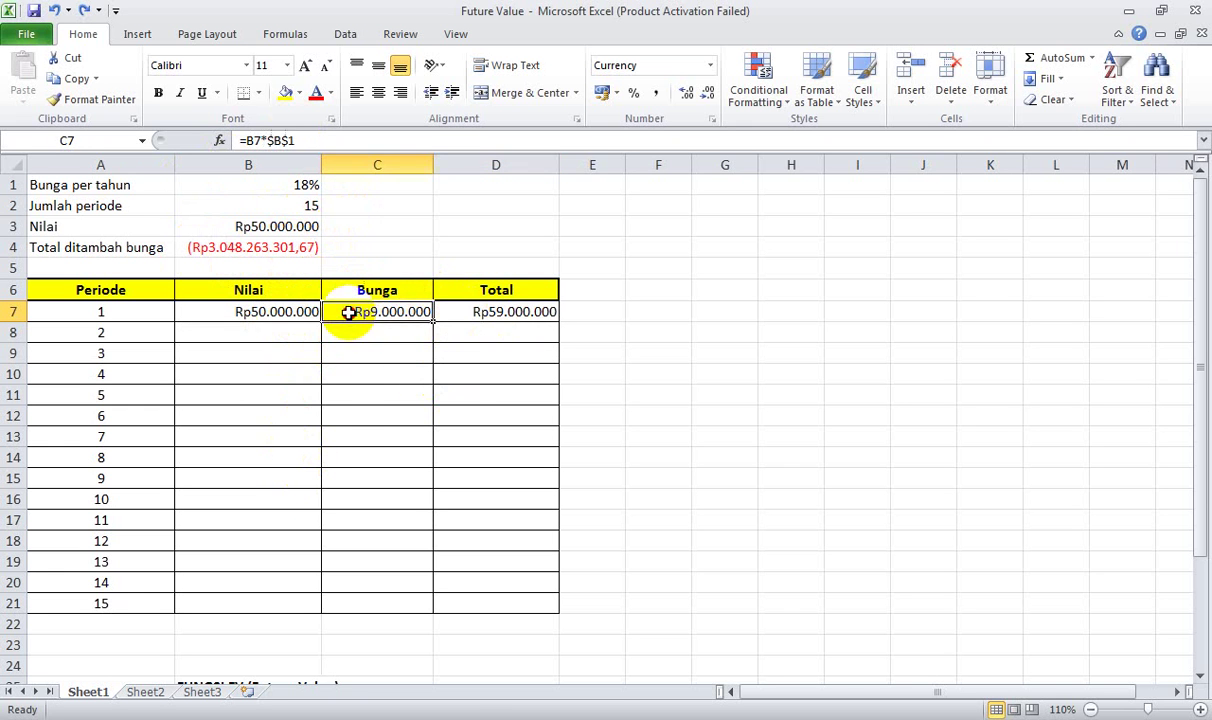
pyautogui.click(285, 314)
pyautogui.click(345, 314)
pyautogui.click(487, 312)
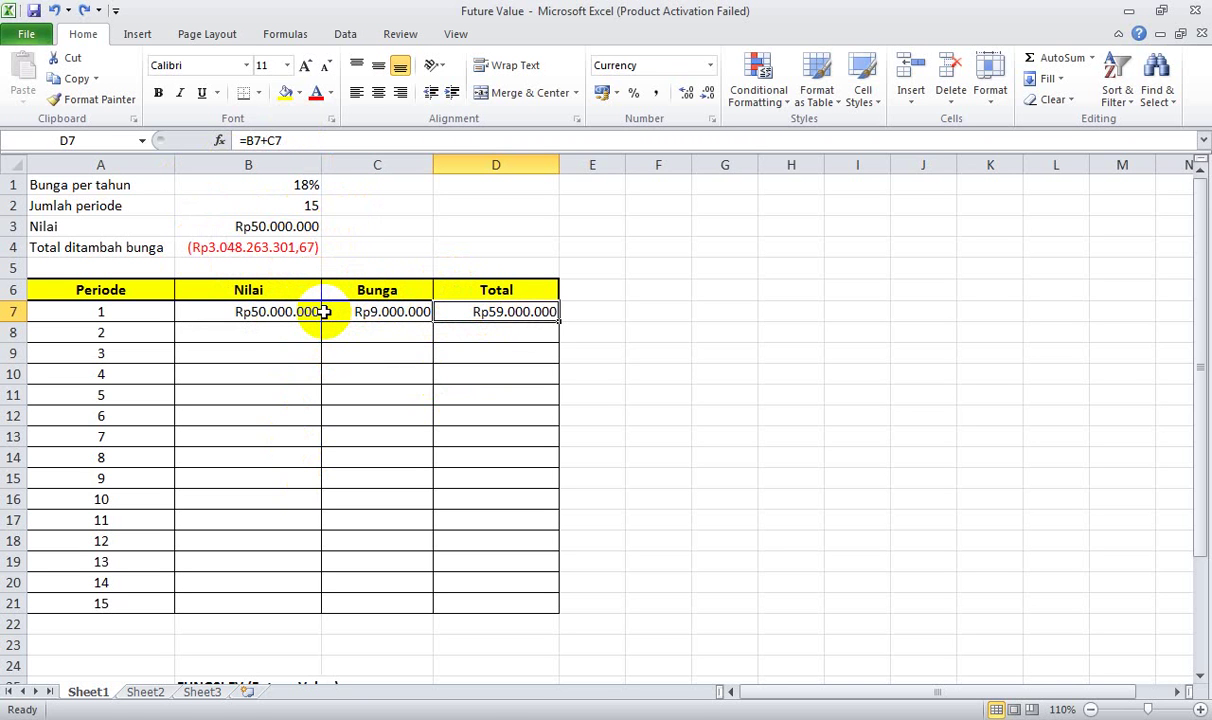
# Enter the formula =D7+$B$3 in cell B8, the Nilai of period 2, adding the fixed payment to the previous Total
pyautogui.click(294, 328)
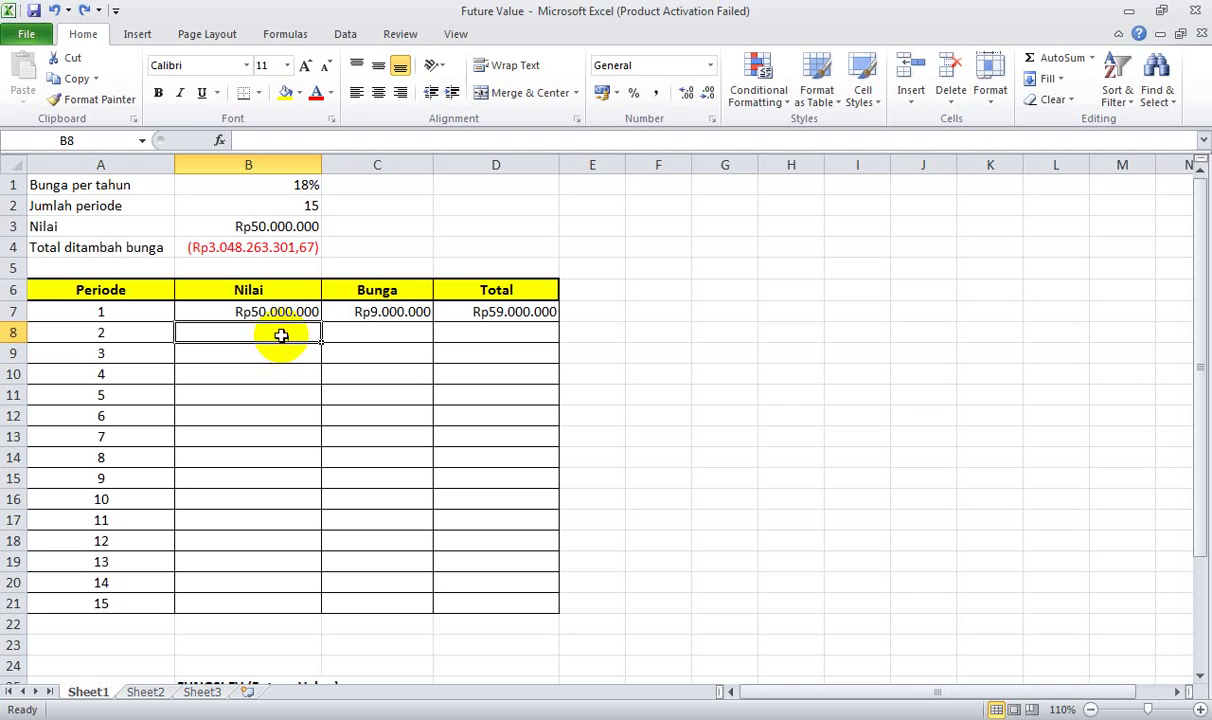
pyautogui.write('=')
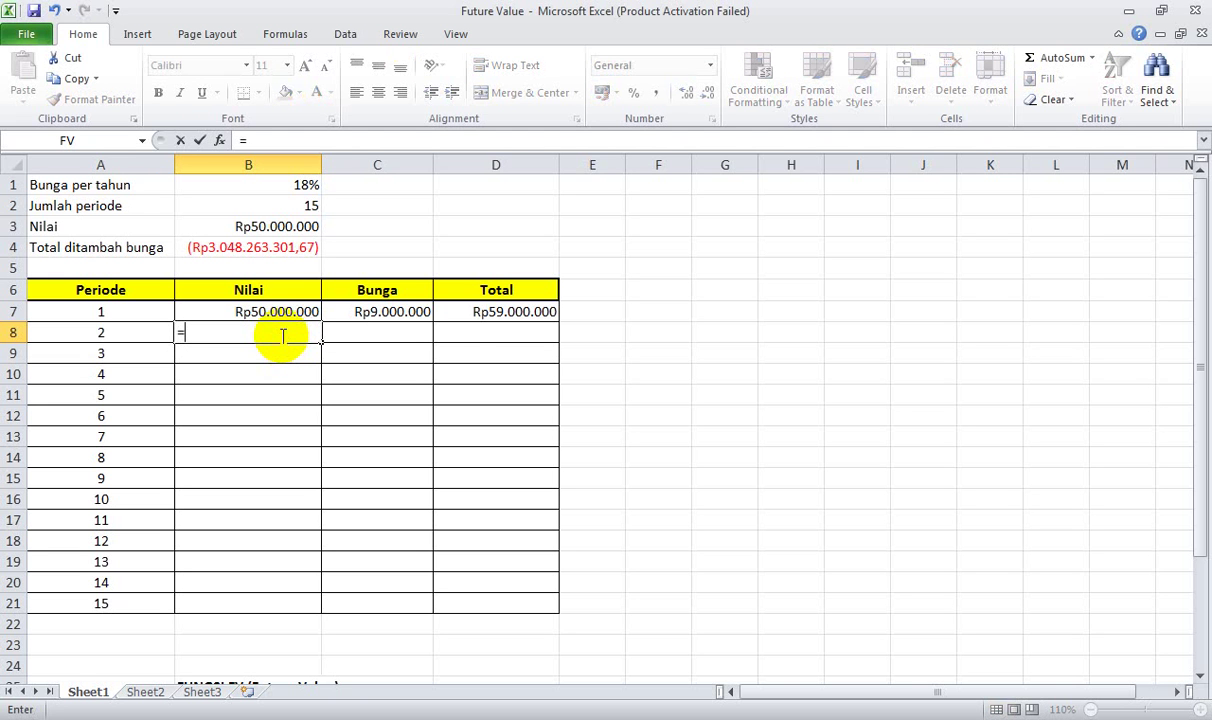
pyautogui.click(467, 314)
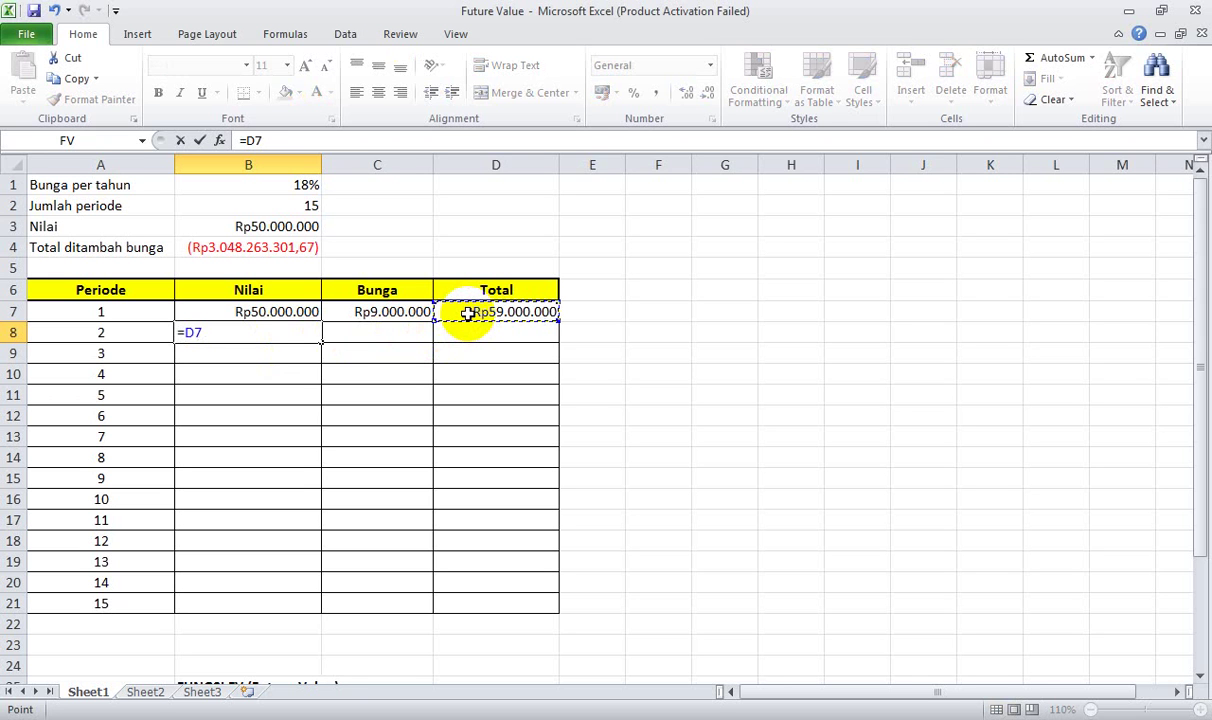
pyautogui.write('+')
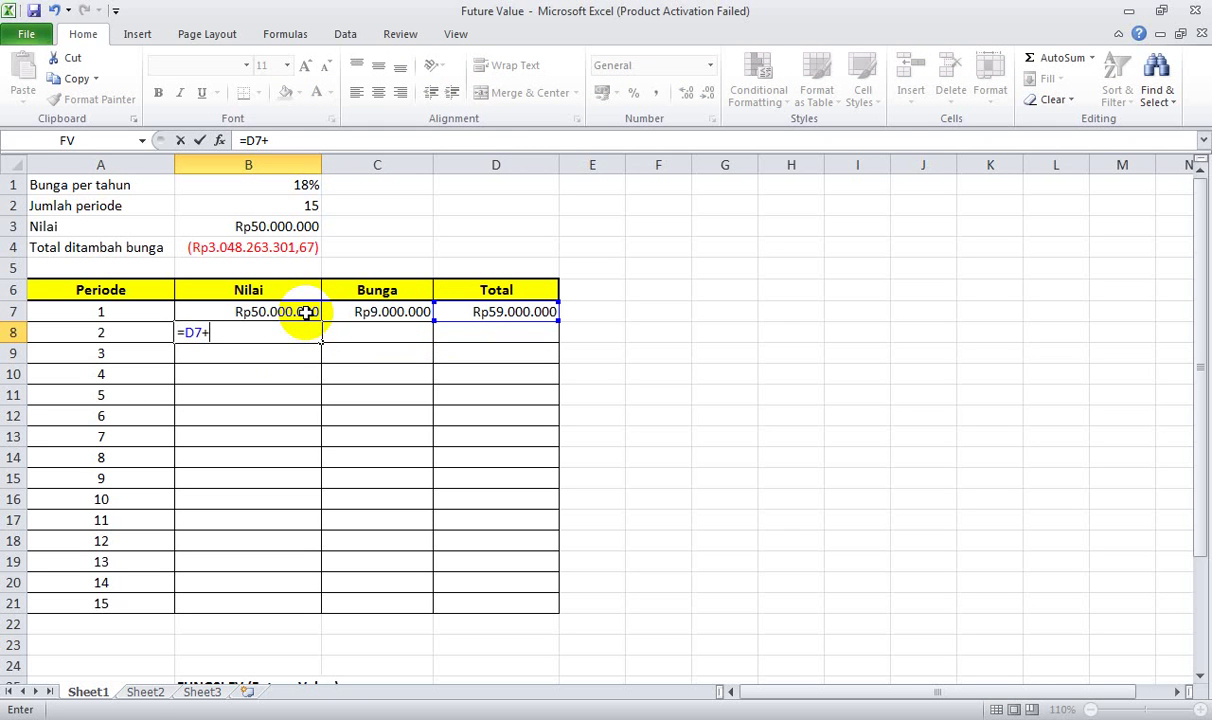
pyautogui.click(289, 228)
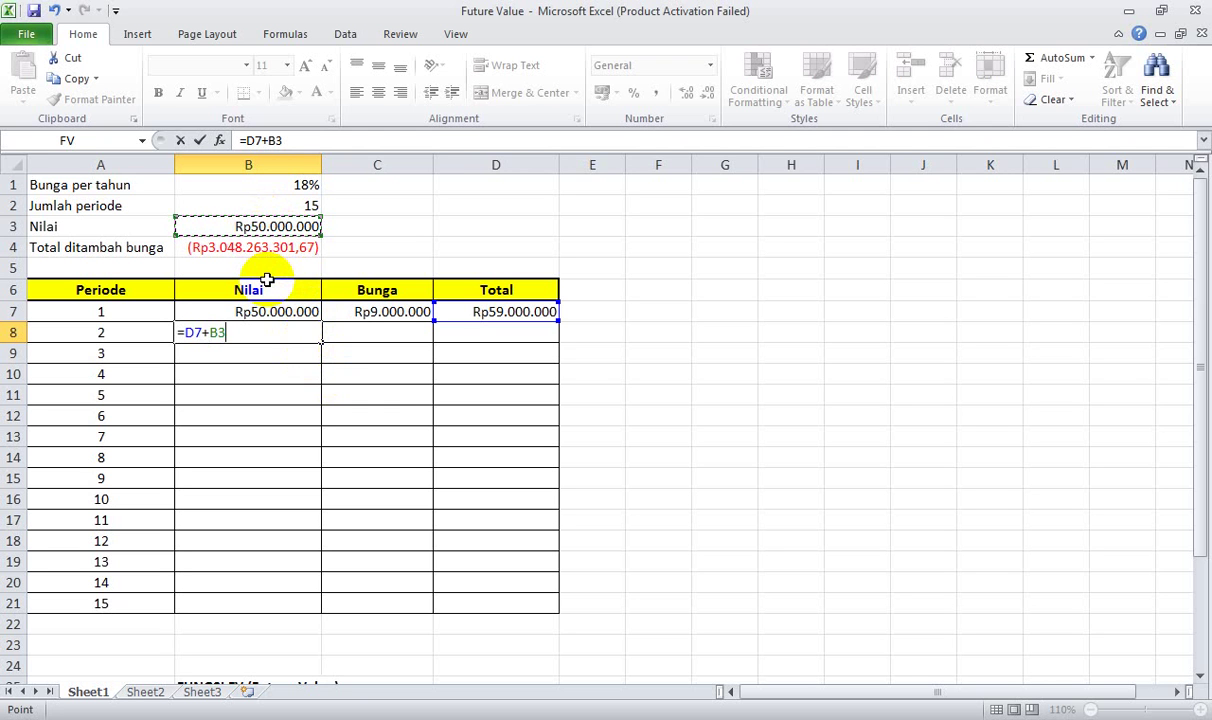
pyautogui.press('F4')
pyautogui.press('Return')
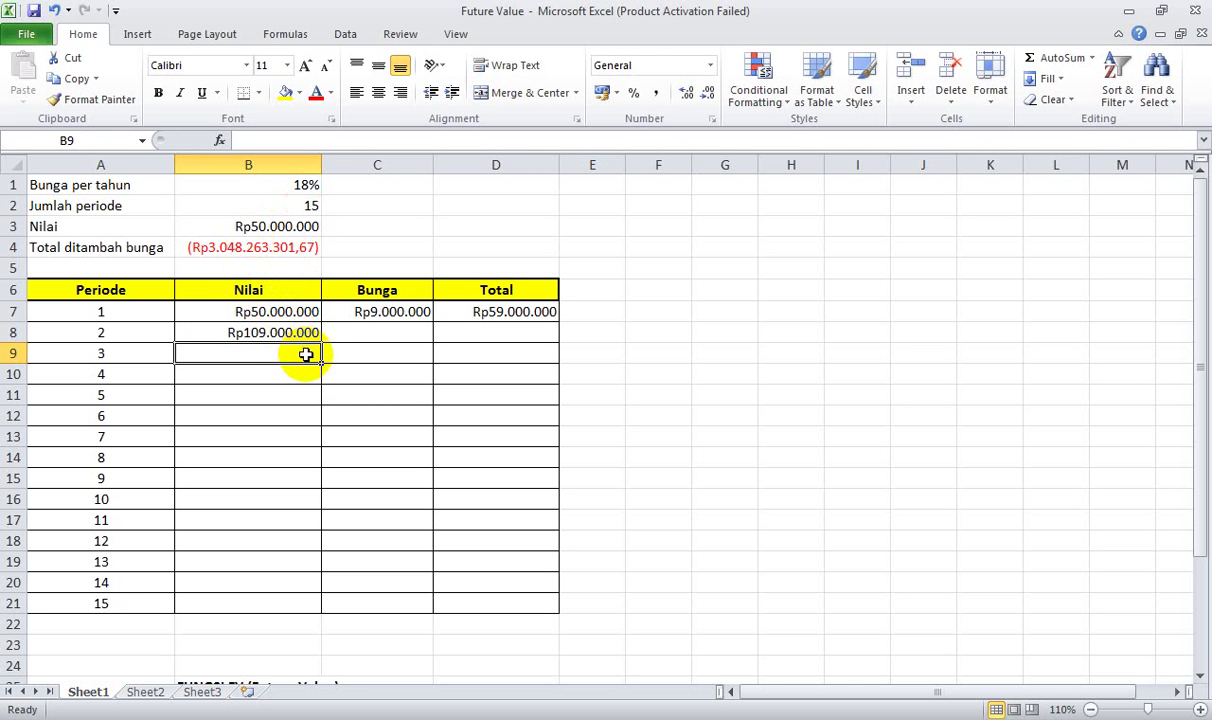
# Fill the Bunga formula from cell C7 down to cell C8 for period 2
pyautogui.click(390, 332)
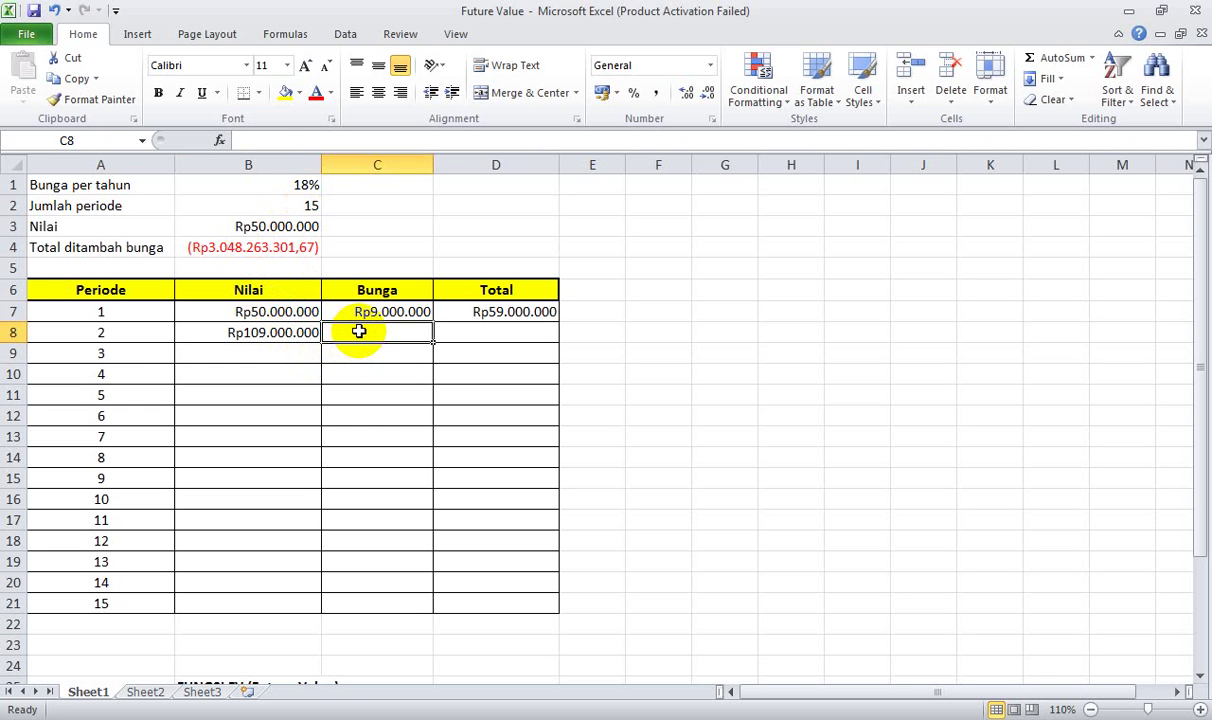
pyautogui.click(387, 311)
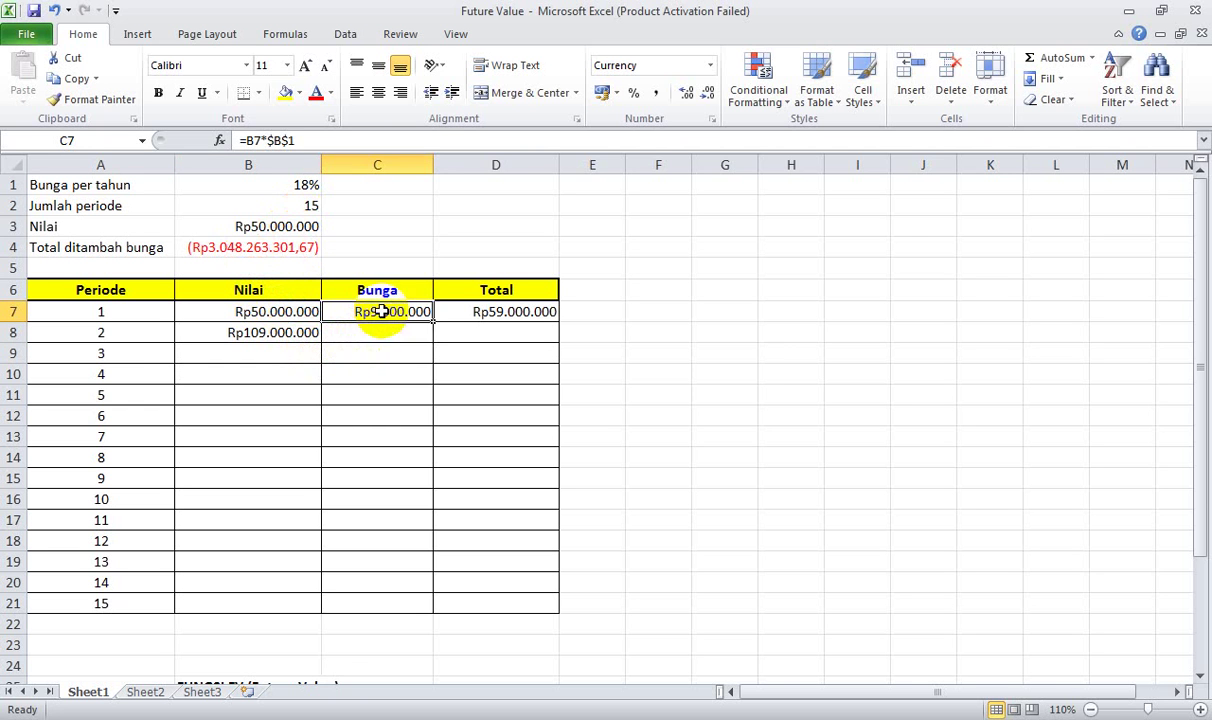
pyautogui.hotkey('ctrl', 'c')
pyautogui.moveTo(434, 339); pyautogui.dragTo(432, 336)
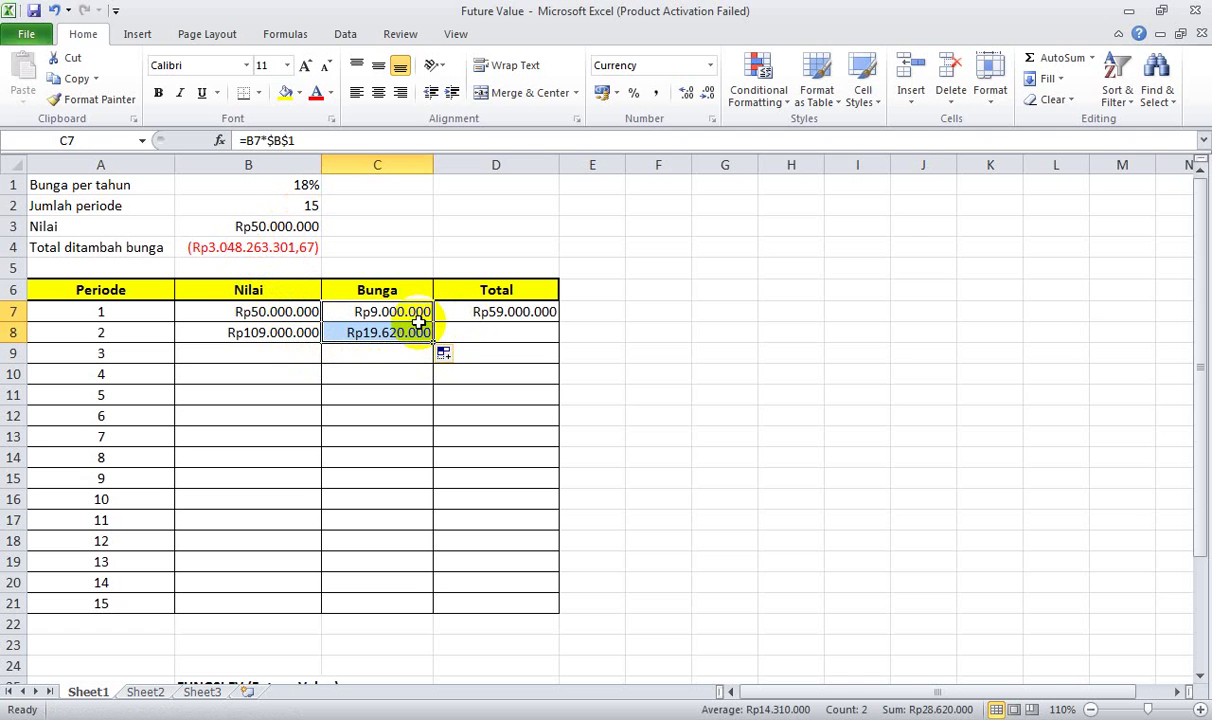
# Compare the Bunga formulas in cells C7 and C8 with the Nilai in cell B8 that period 2's interest is based on
pyautogui.click(314, 333)
pyautogui.click(345, 330)
pyautogui.click(309, 330)
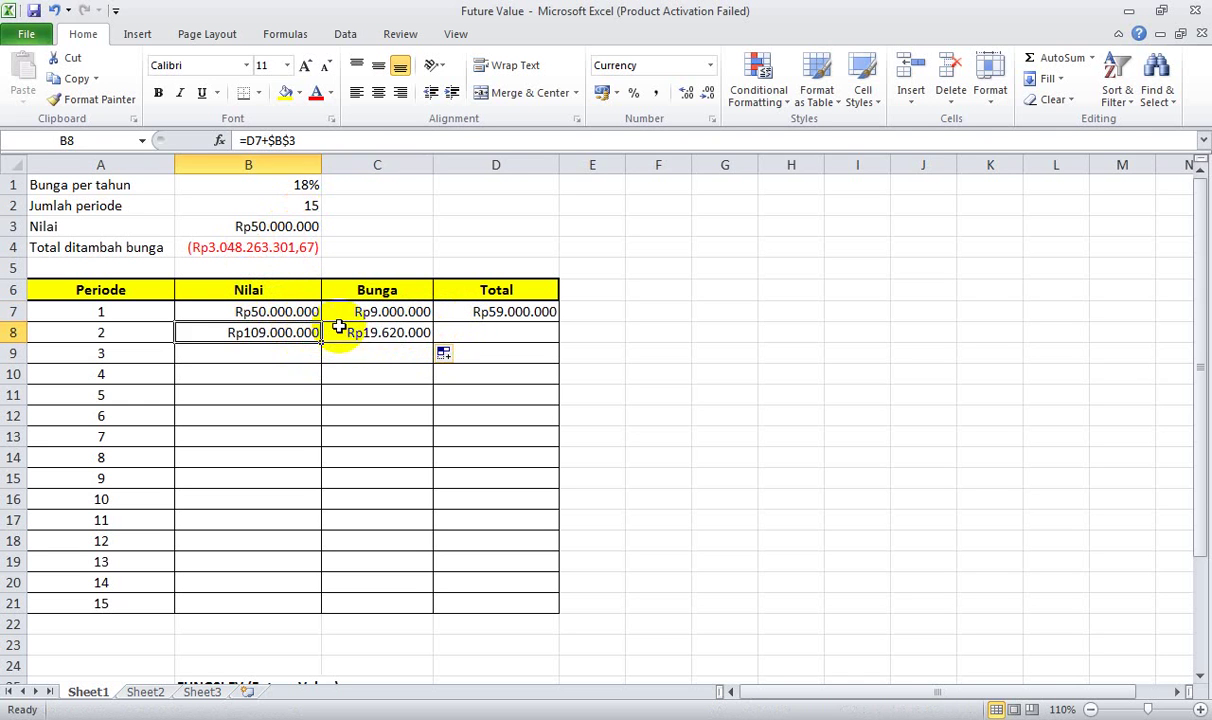
pyautogui.click(339, 330)
pyautogui.click(290, 330)
pyautogui.click(335, 330)
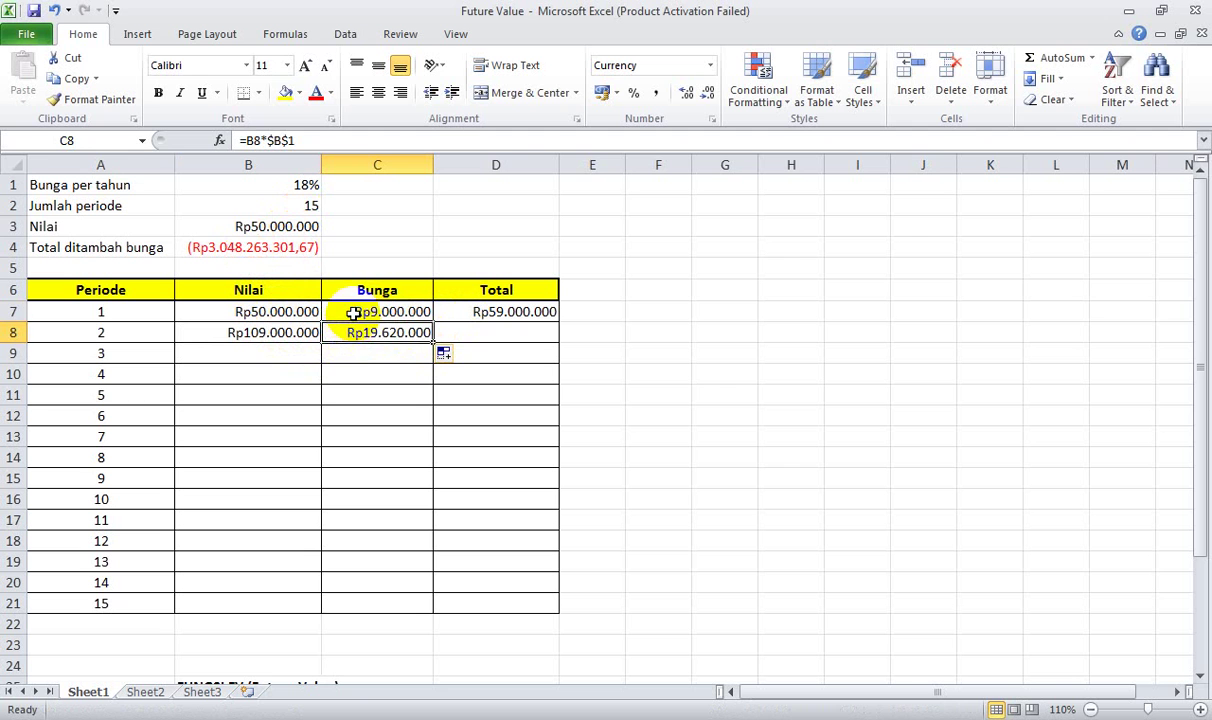
pyautogui.click(353, 313)
pyautogui.click(362, 332)
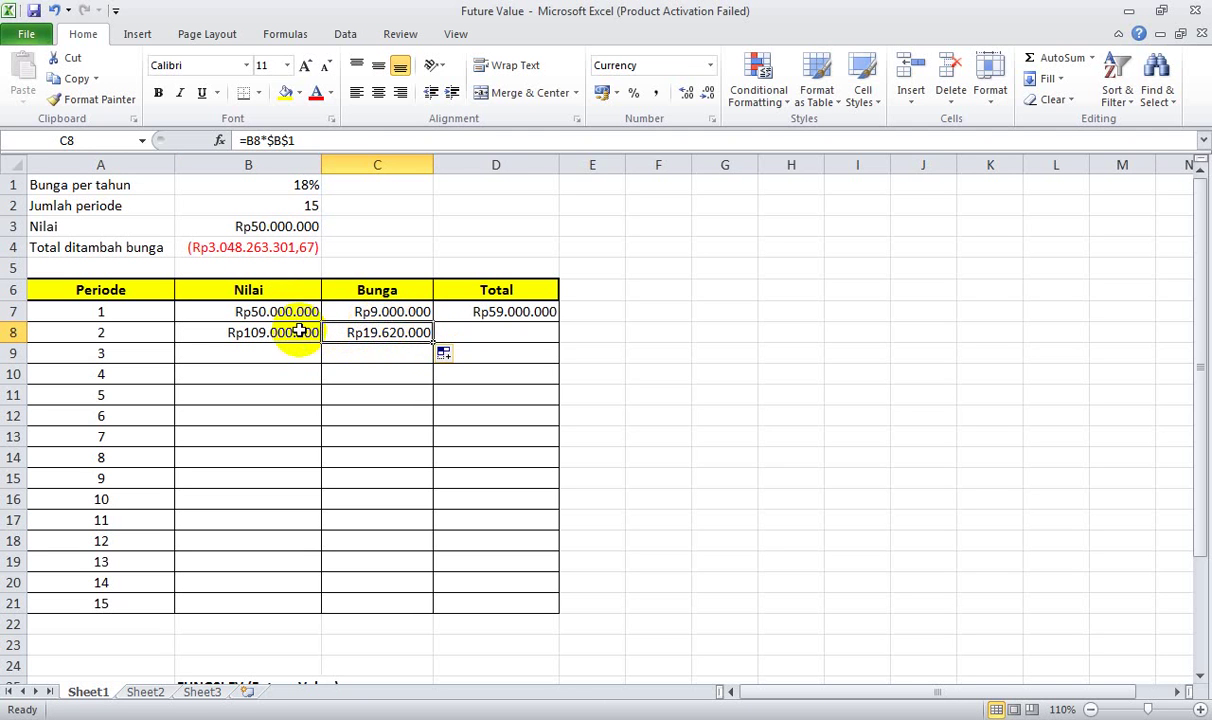
pyautogui.click(383, 314)
pyautogui.click(385, 332)
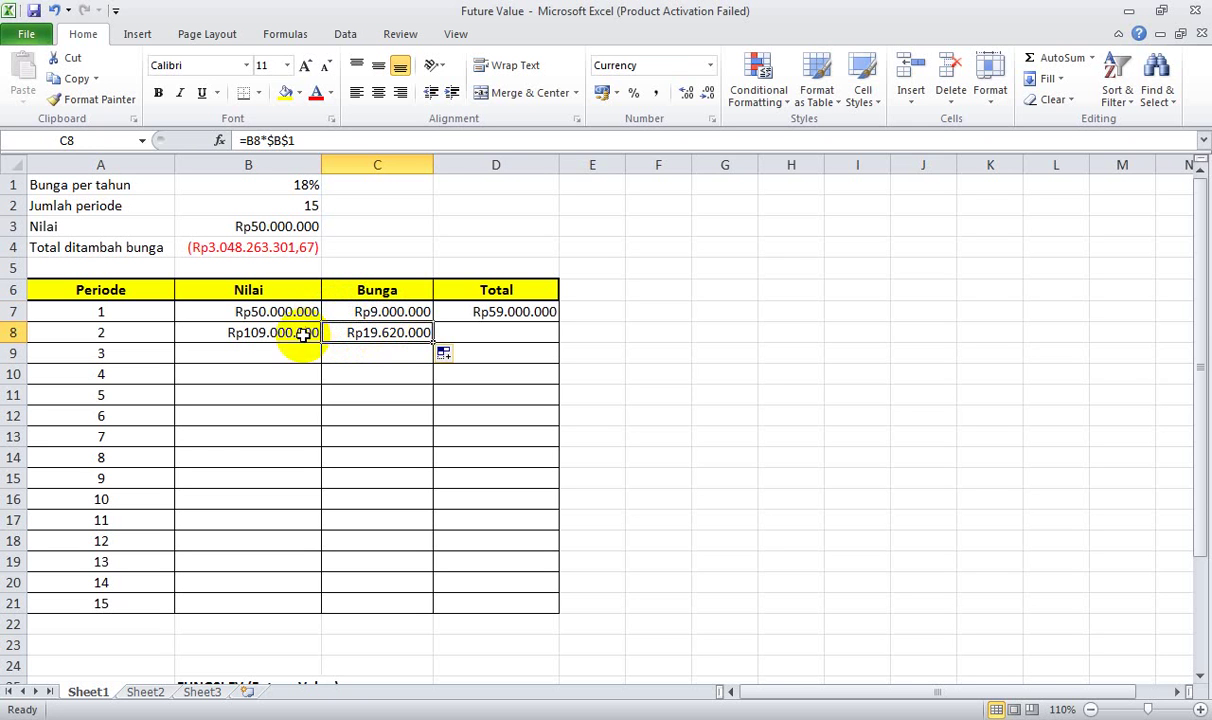
# Fill the Total formula from cell D7 down to cell D8 for period 2
pyautogui.click(477, 325)
pyautogui.click(476, 315)
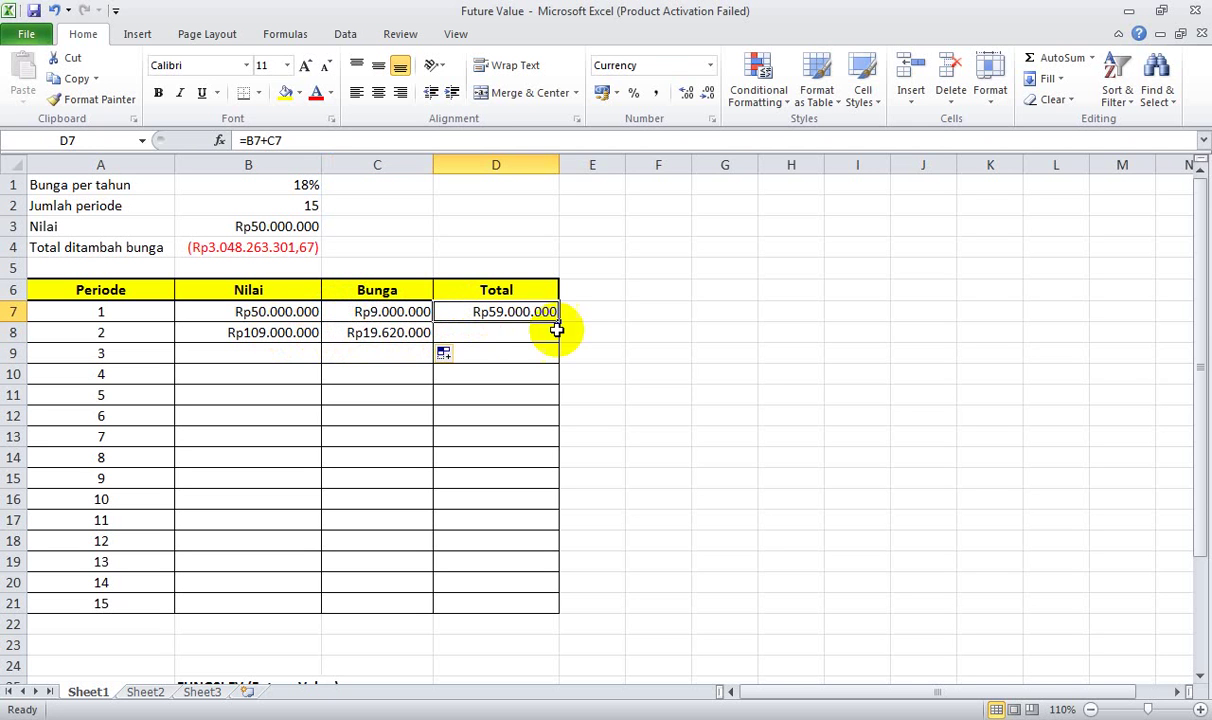
pyautogui.moveTo(558, 330); pyautogui.dragTo(560, 344)
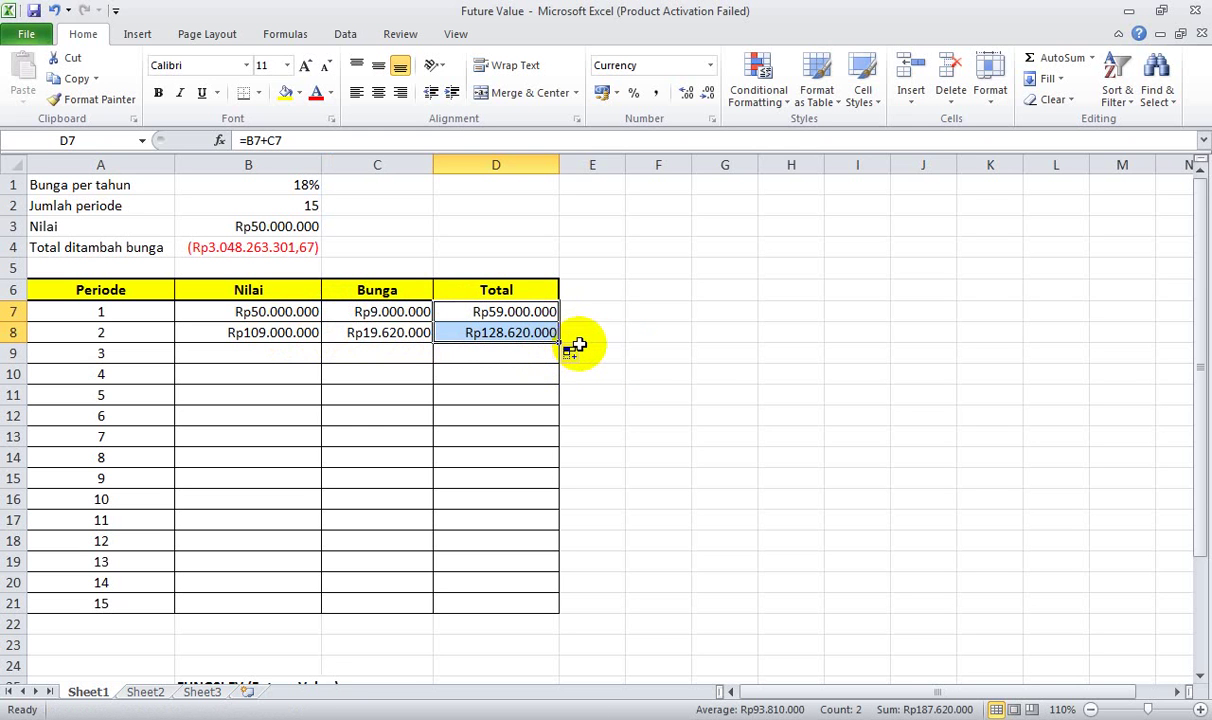
pyautogui.click(687, 369)
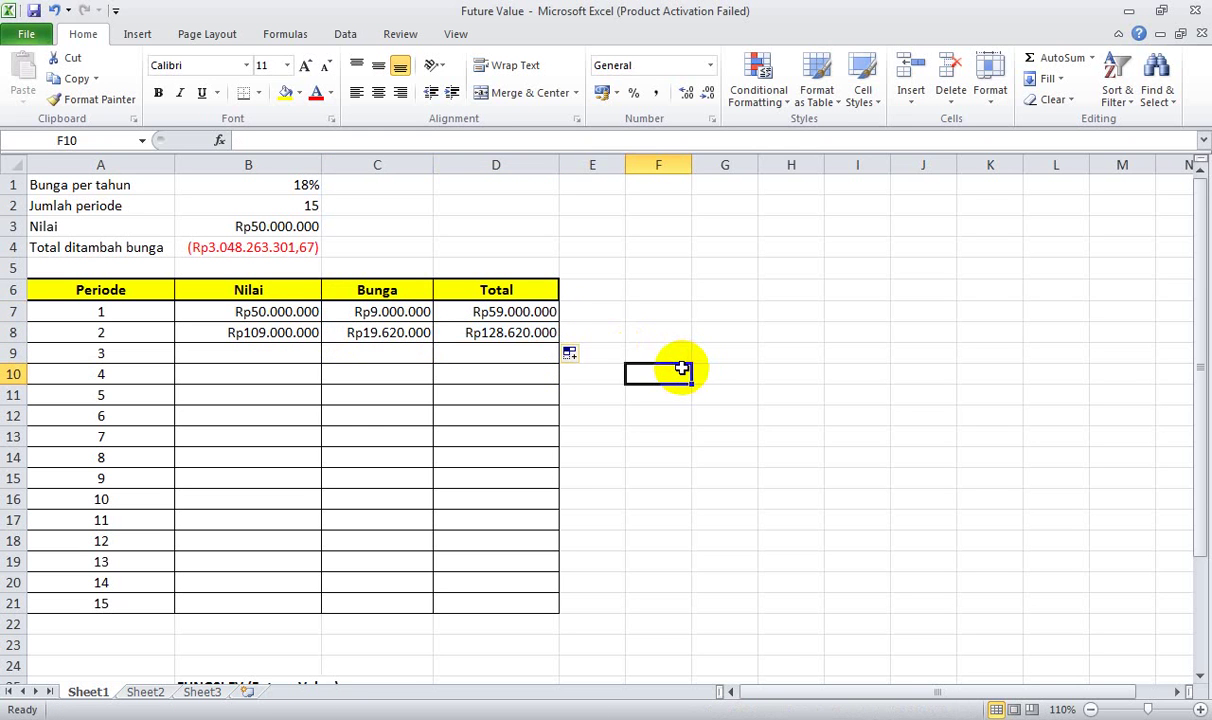
# Review the Nilai, Bunga and Total formulas of periods 1 and 2 in rows 7 and 8
pyautogui.click(289, 311)
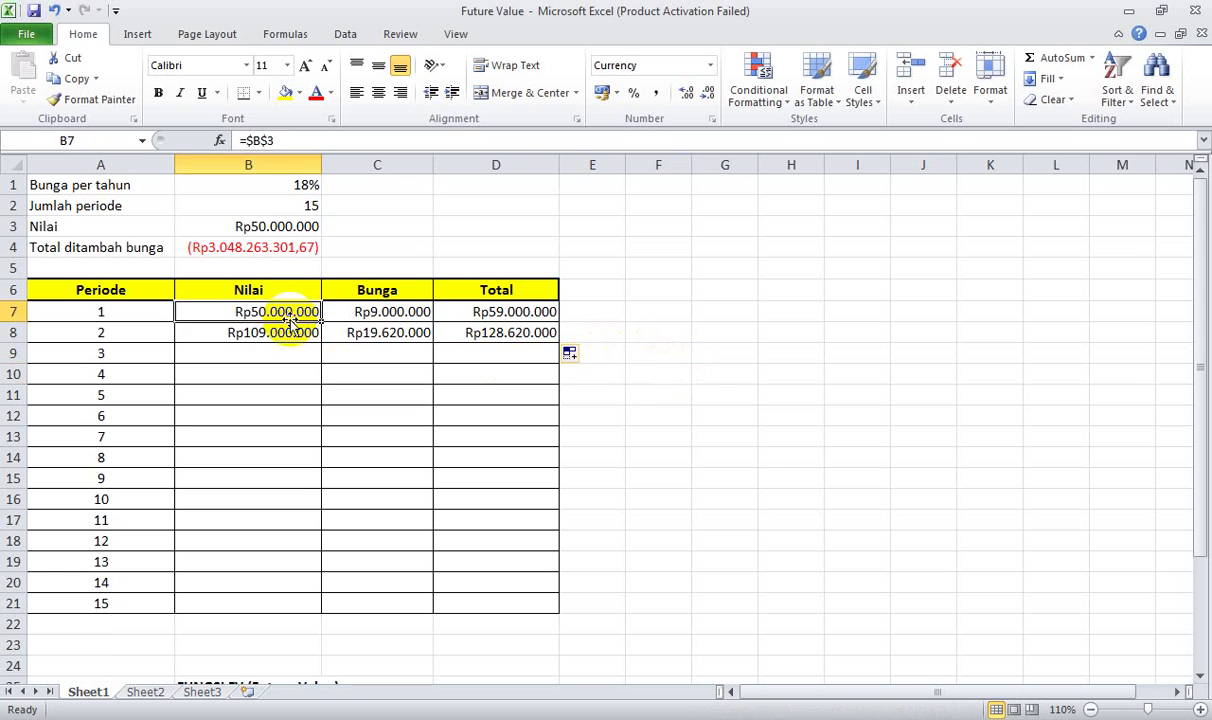
pyautogui.click(376, 327)
pyautogui.click(482, 331)
pyautogui.click(305, 334)
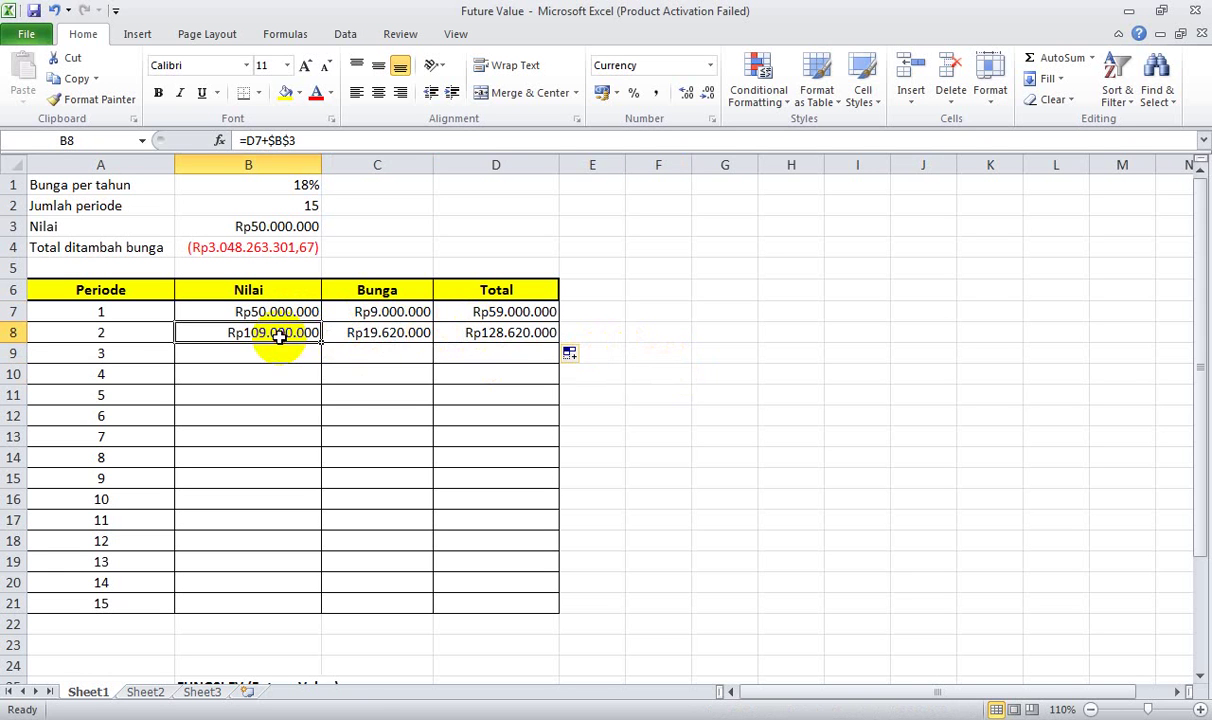
pyautogui.click(400, 334)
pyautogui.click(470, 327)
pyautogui.click(352, 310)
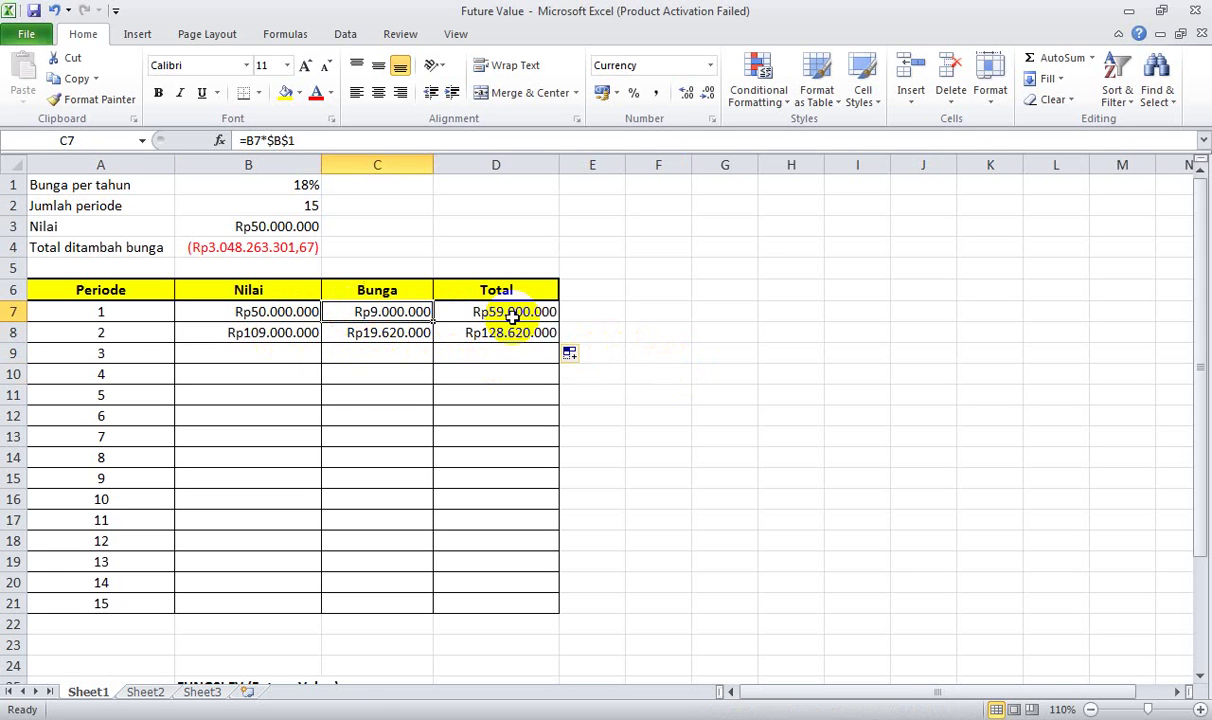
# Fill the period 2 formulas in B8:D8 down to row 21 to complete Nilai, Bunga and Total through period 15
pyautogui.click(234, 333)
pyautogui.moveTo(234, 333); pyautogui.dragTo(528, 605)
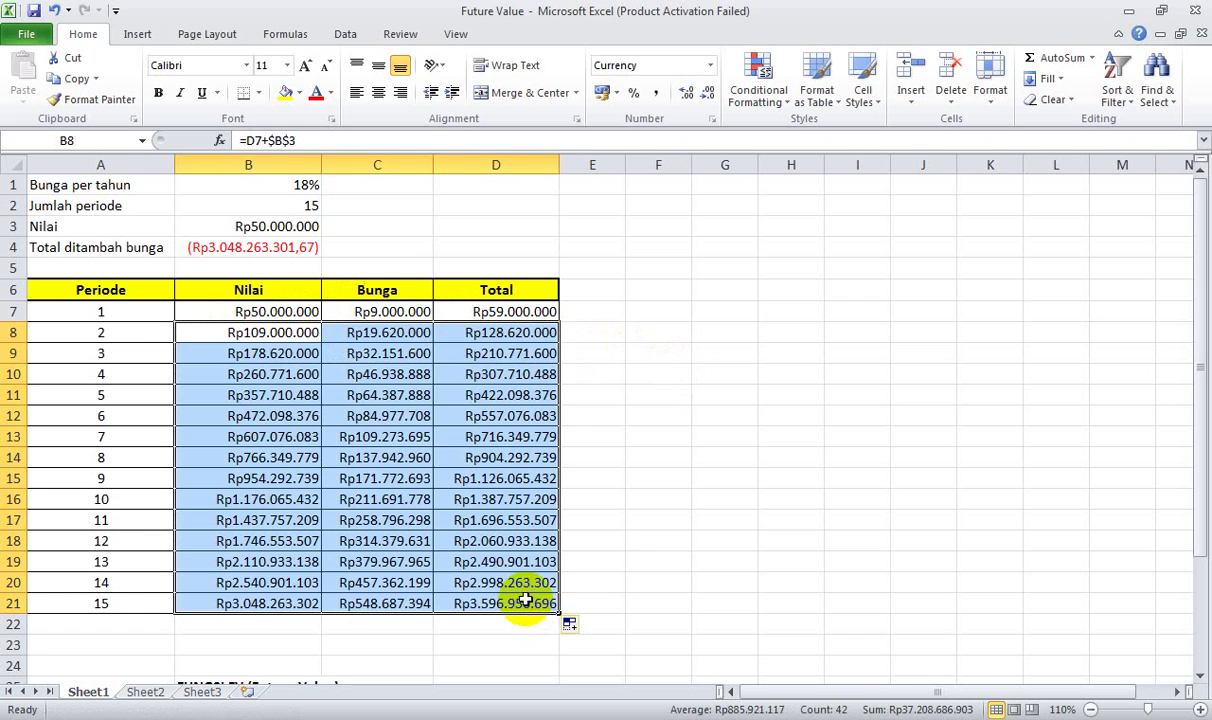
pyautogui.click(604, 556)
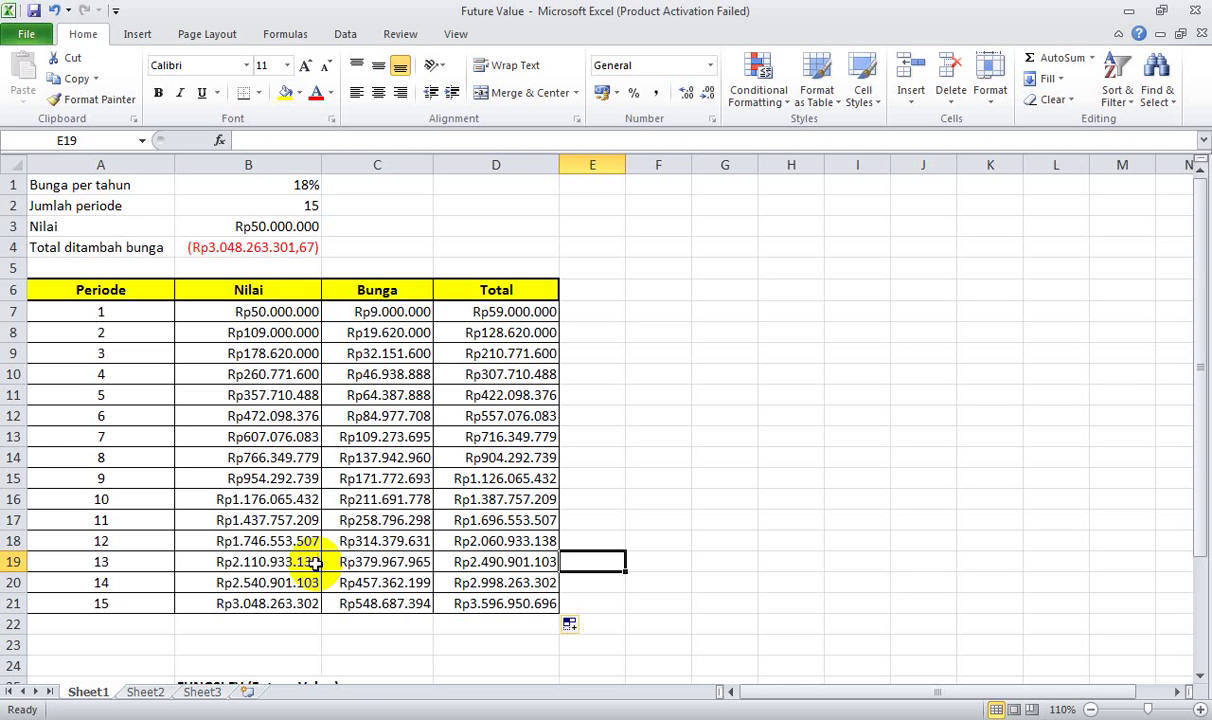
pyautogui.scroll(-2, 300, 522)
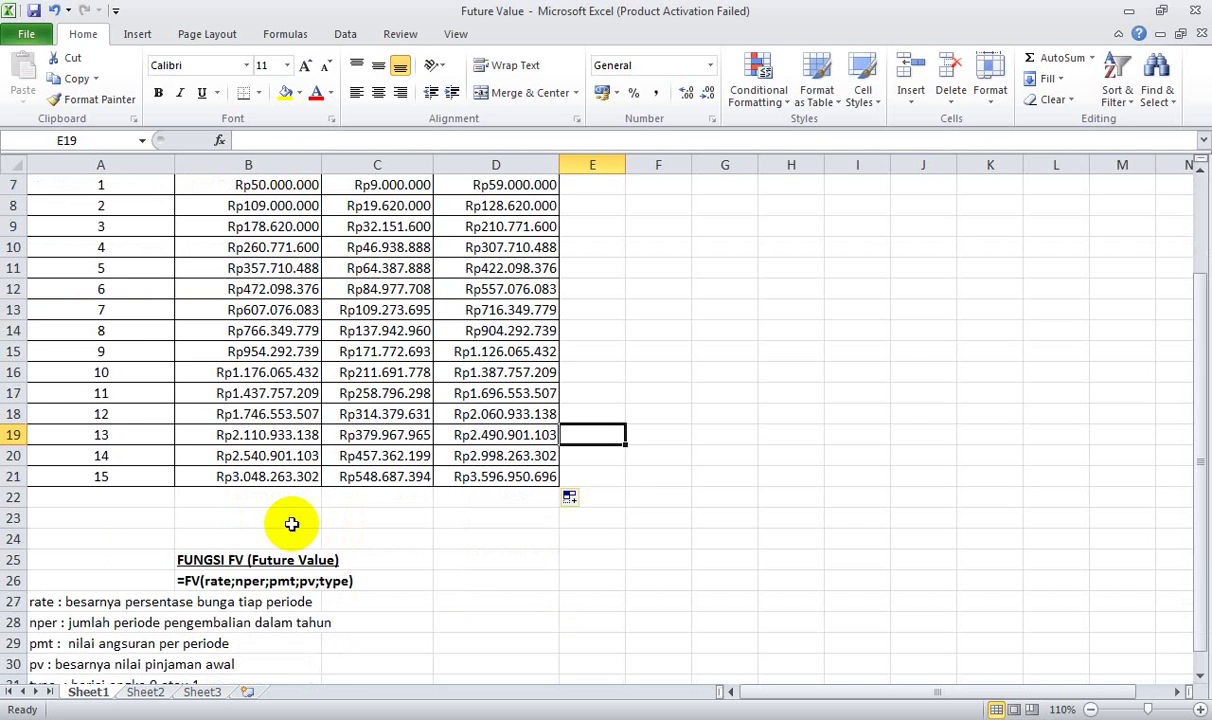
pyautogui.scroll(1, 291, 524)
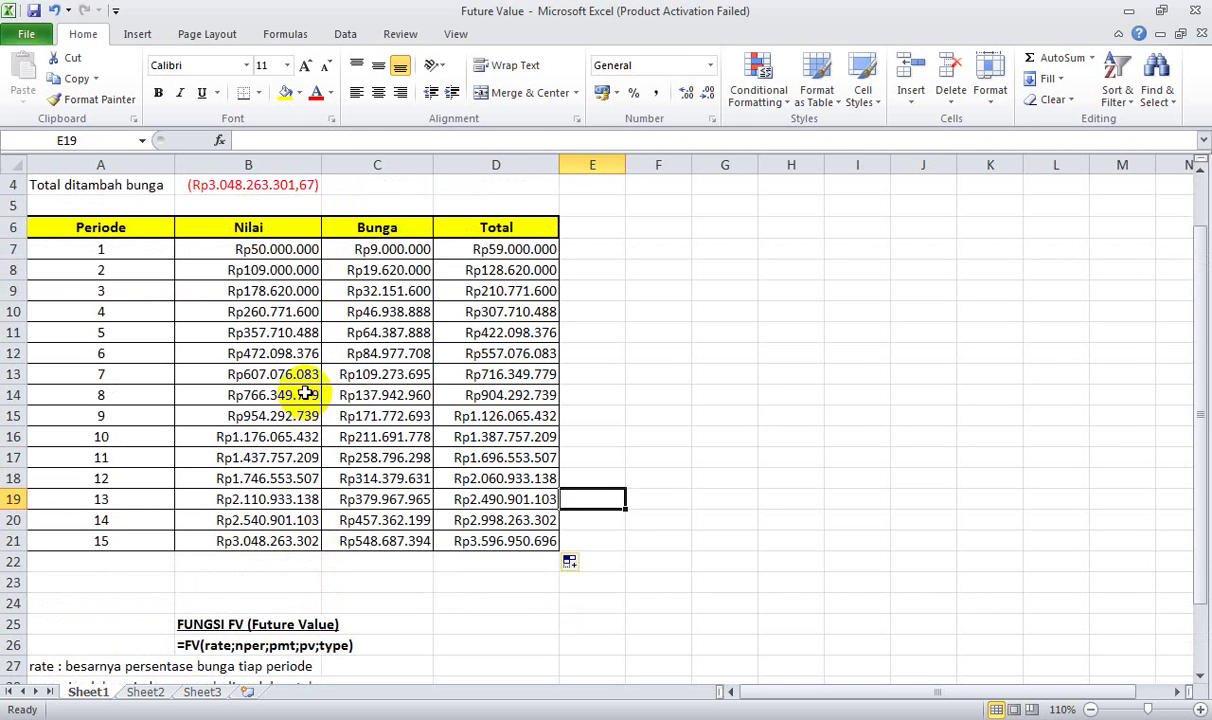
pyautogui.scroll(1, 255, 372)
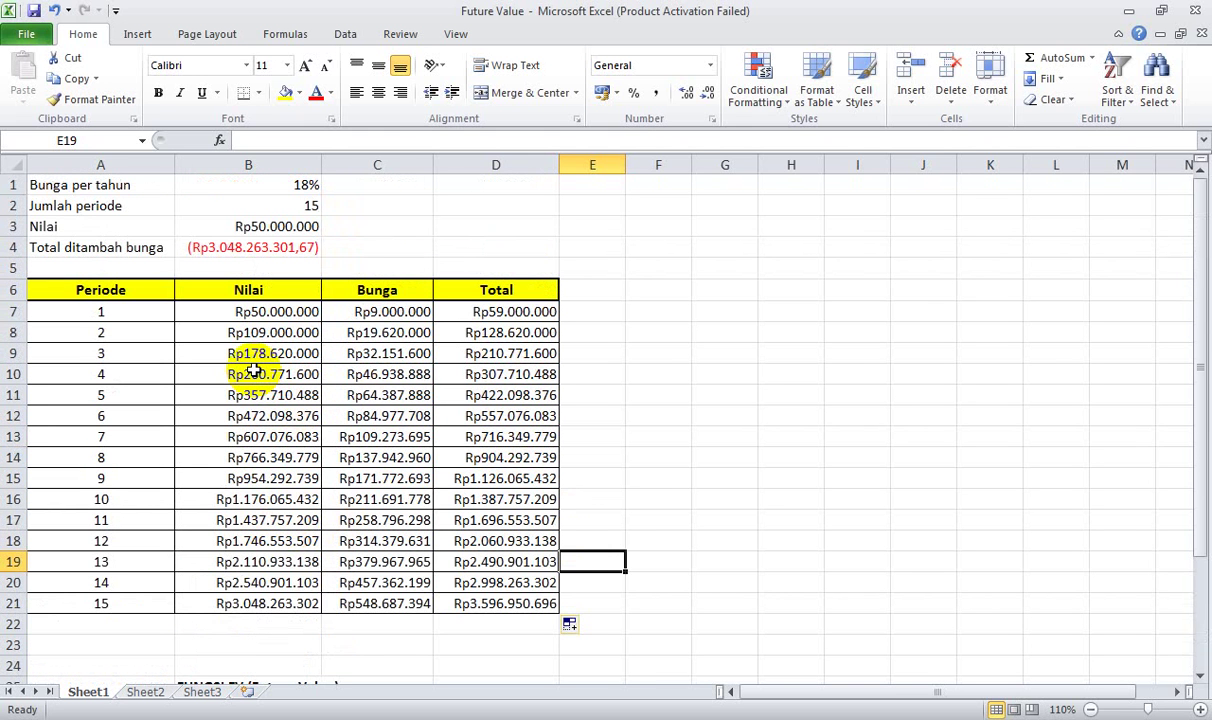